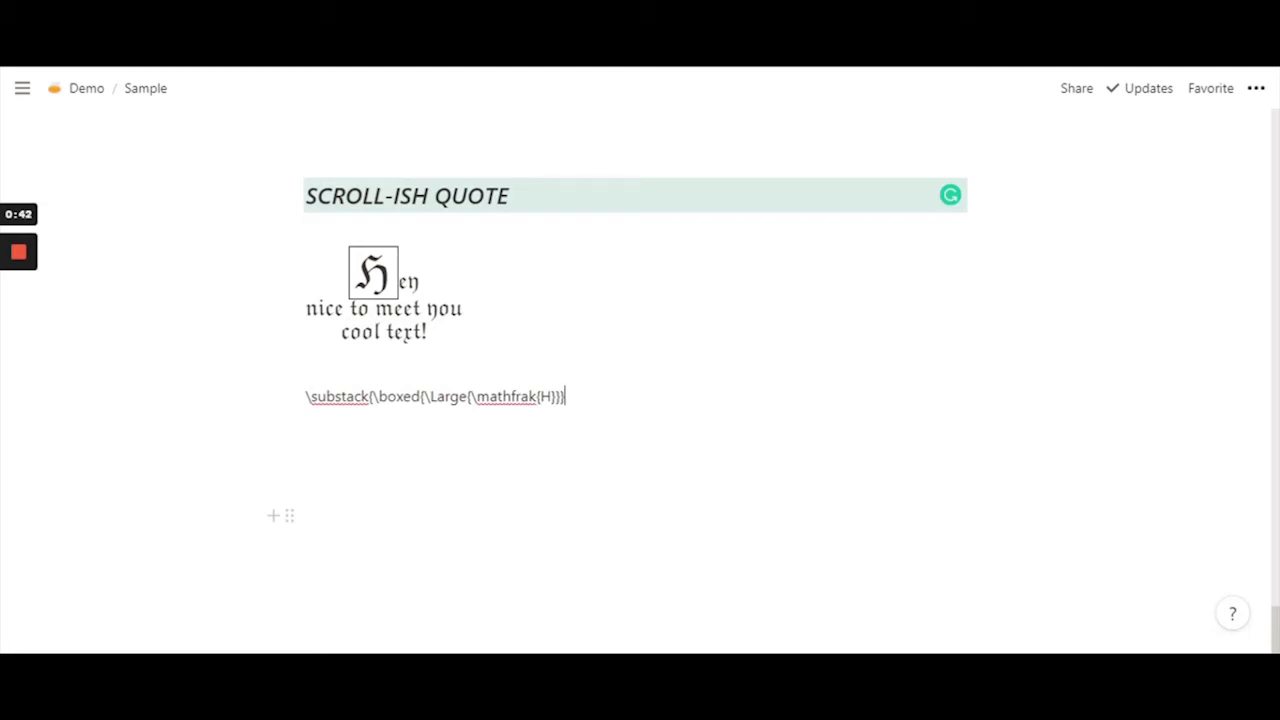
# Continue the formula after the boxed H with \mathfrak{ey} and end the line with a double backslash
pyautogui.write('\\')
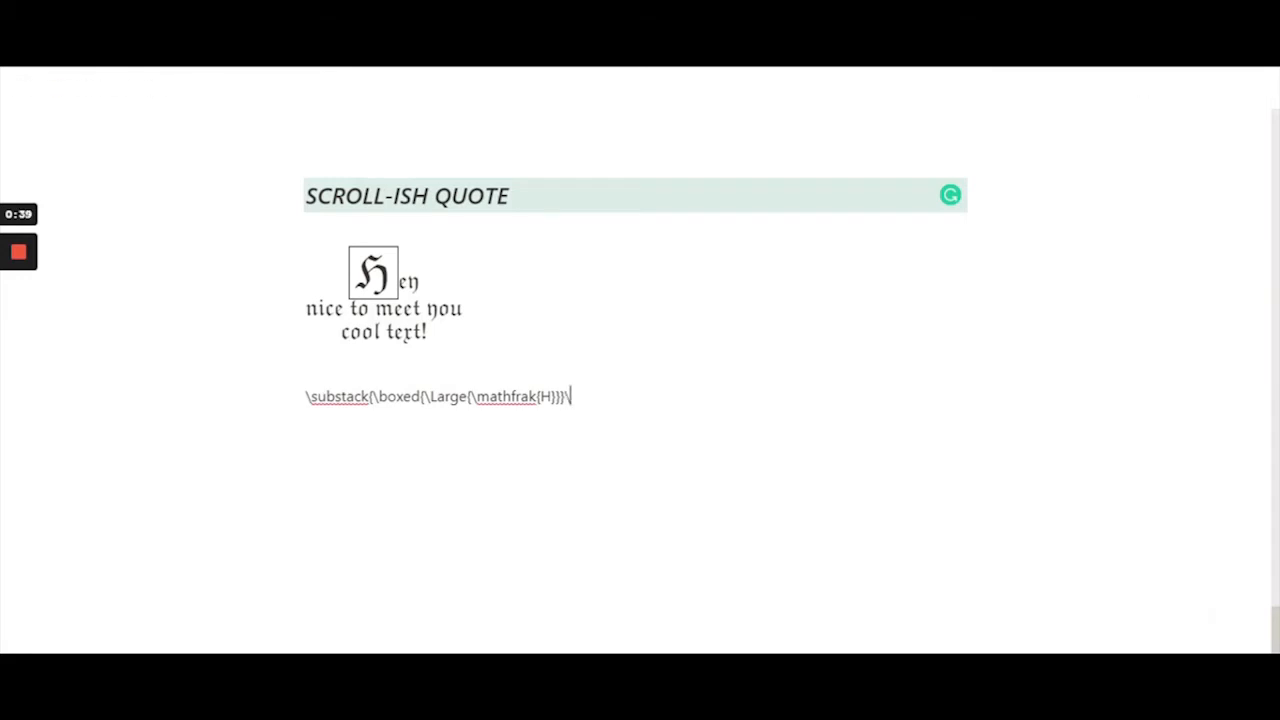
pyautogui.write('mathfrak{')
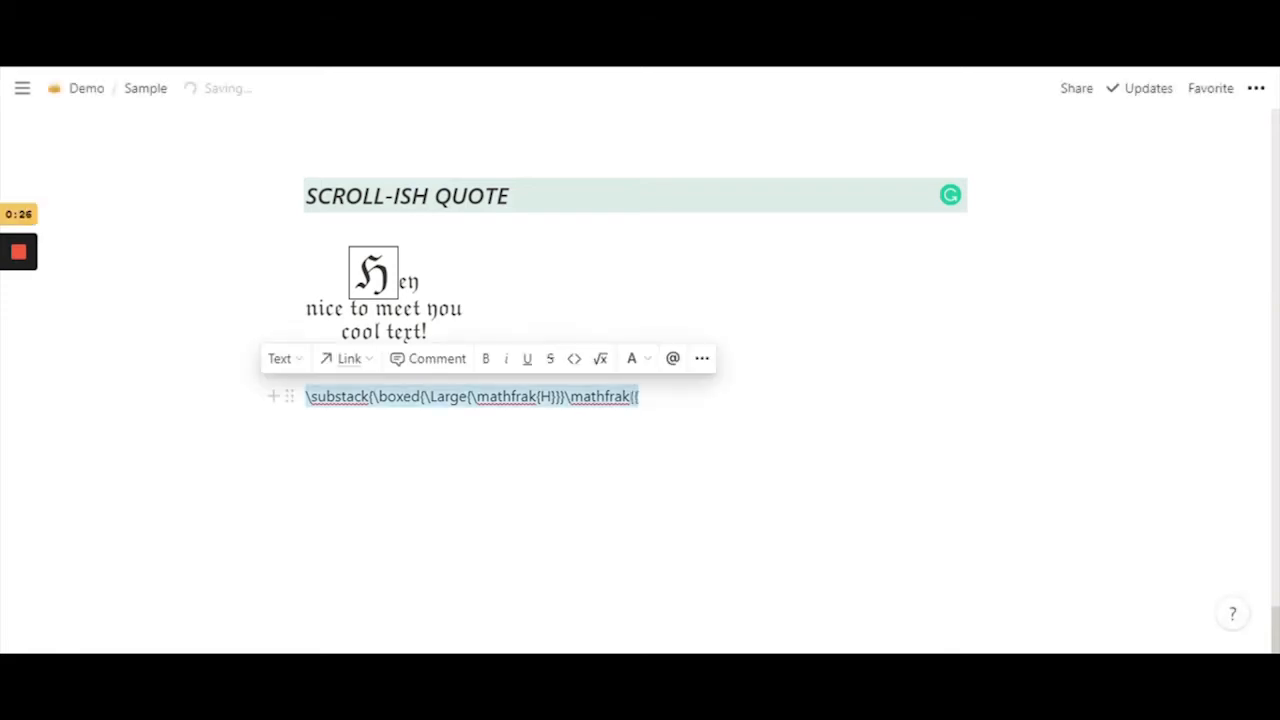
pyautogui.press('Right')
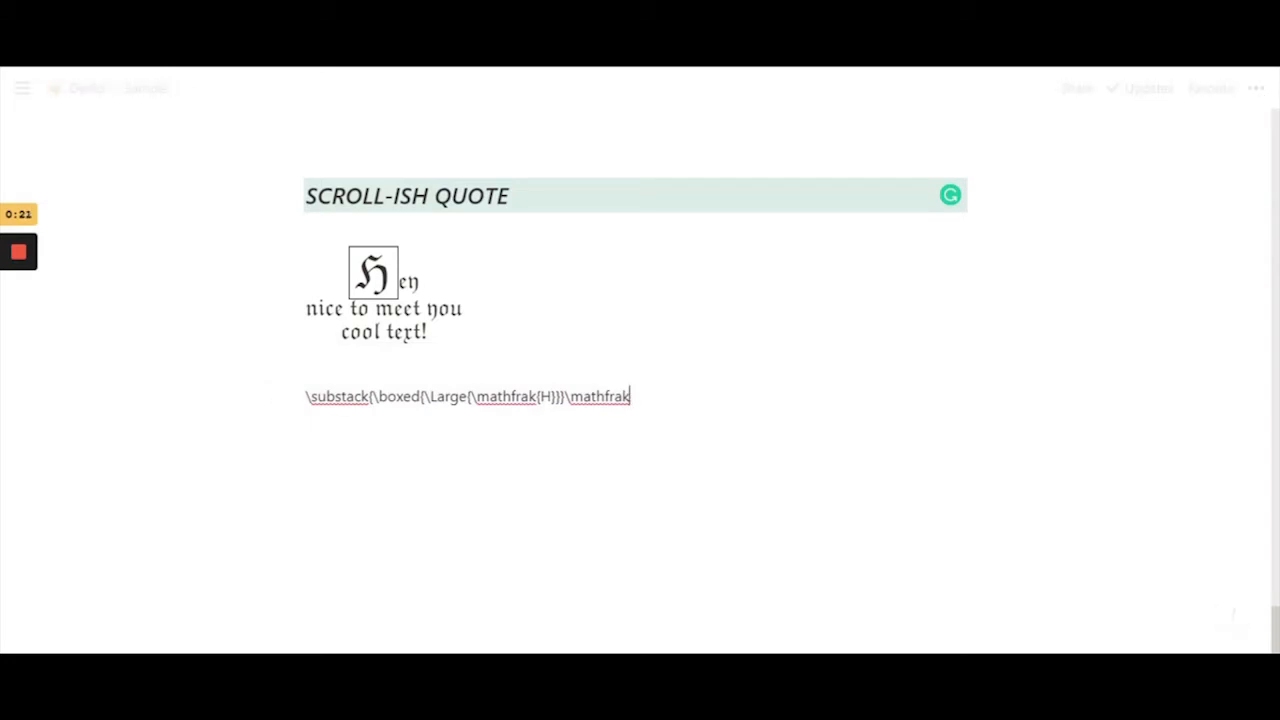
pyautogui.press('BackSpace')
pyautogui.write('{')
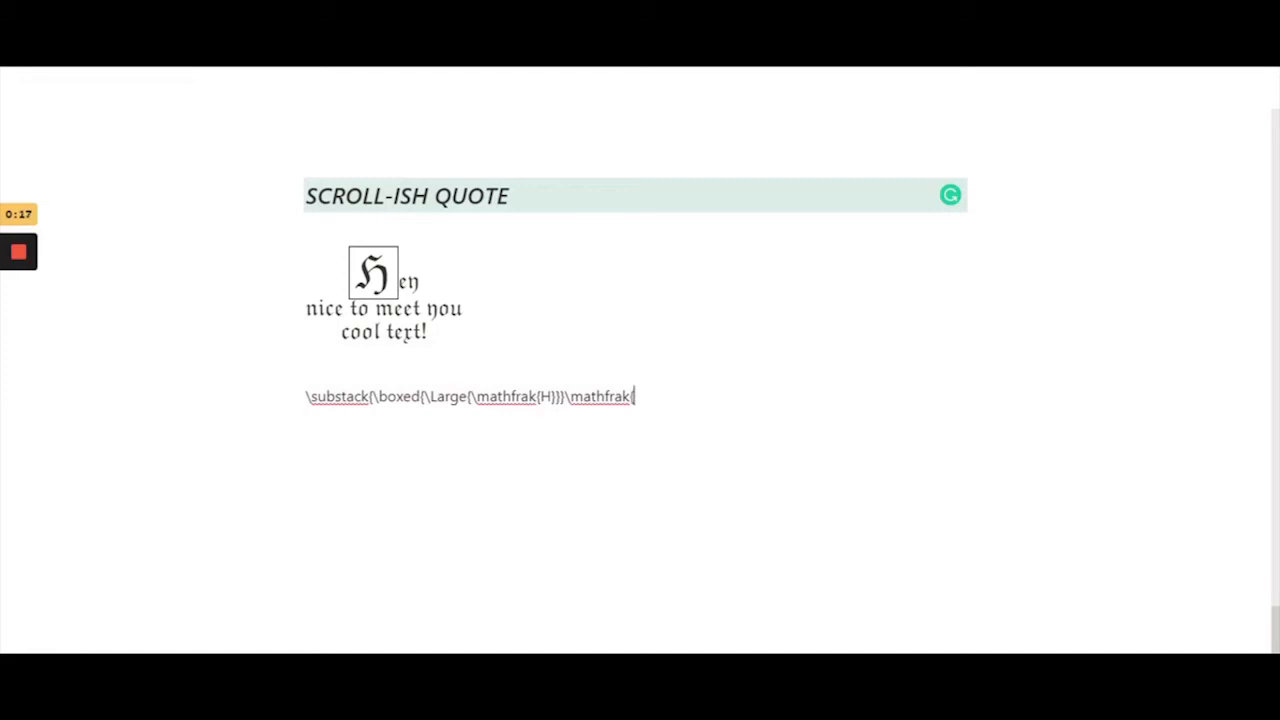
pyautogui.write('ey}')
pyautogui.doubleClick(546, 396)
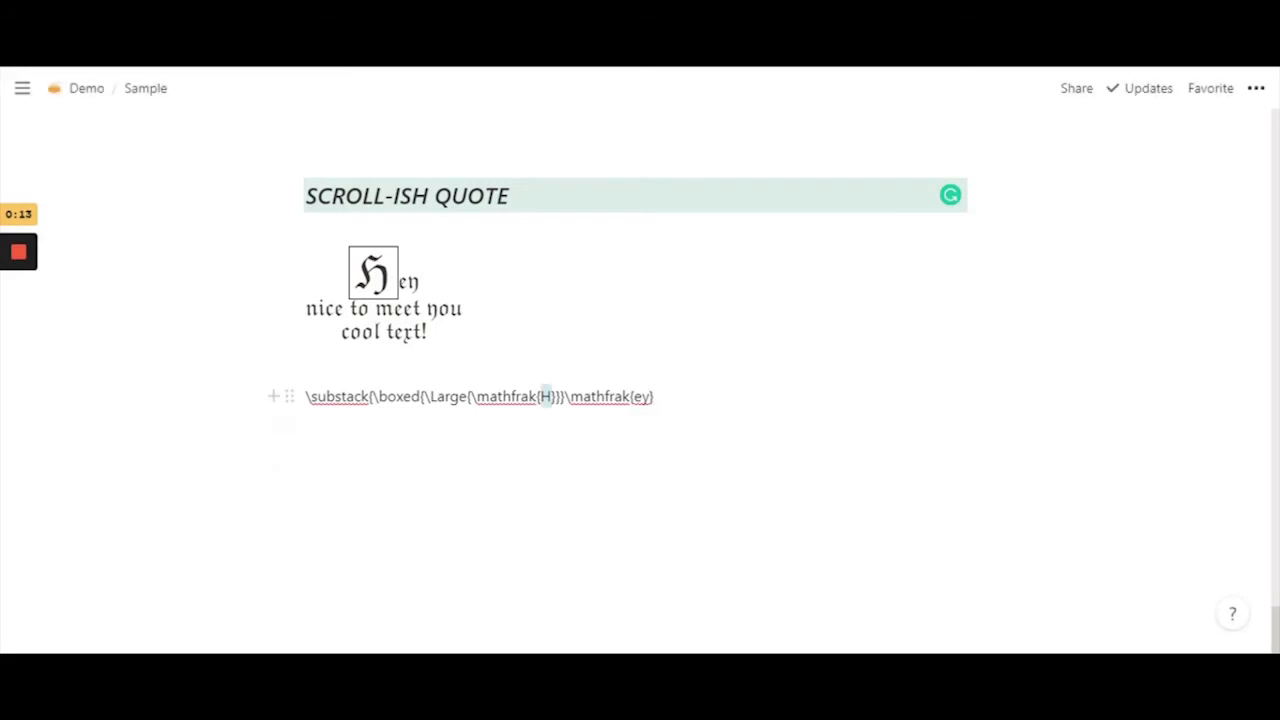
pyautogui.moveTo(633, 396); pyautogui.dragTo(648, 396)
pyautogui.click(655, 396)
pyautogui.write('\\')
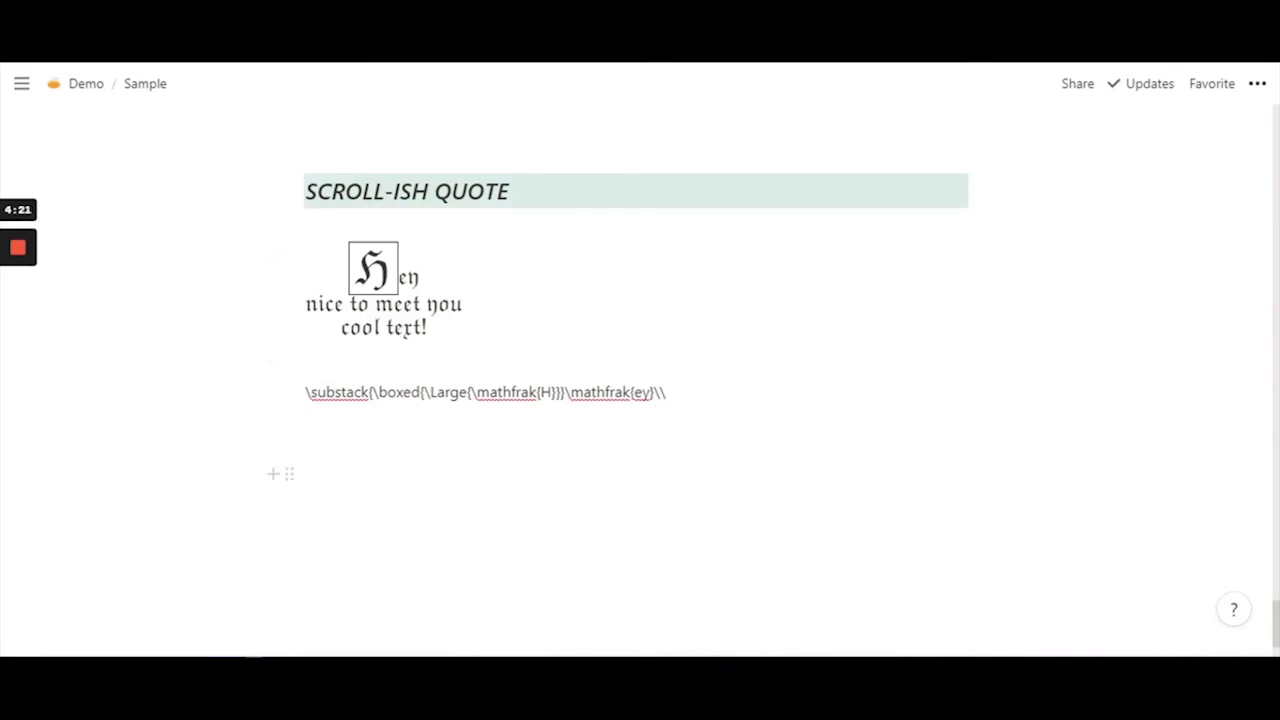
# Add two more formula lines: \mathfrak{nice to meet you} ending in a double backslash, and \mathfrak{cool text}
pyautogui.write('\\mathfrak')
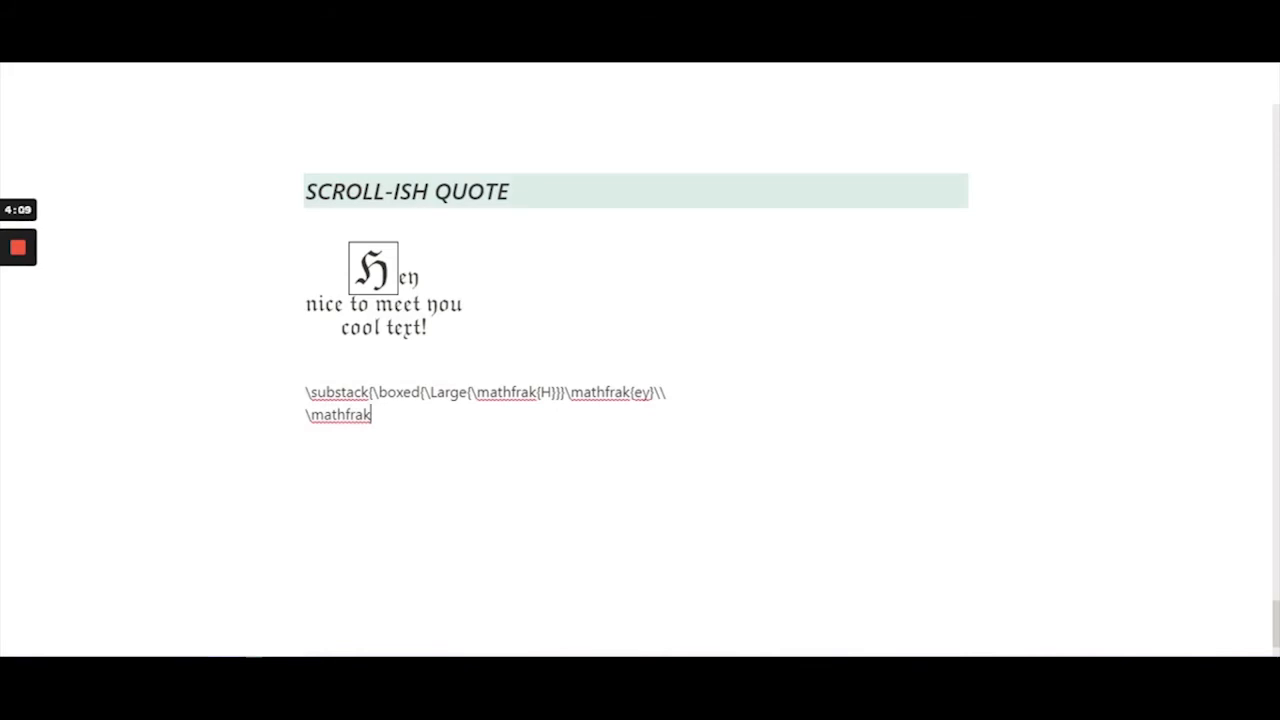
pyautogui.write('{nice to meet you}')
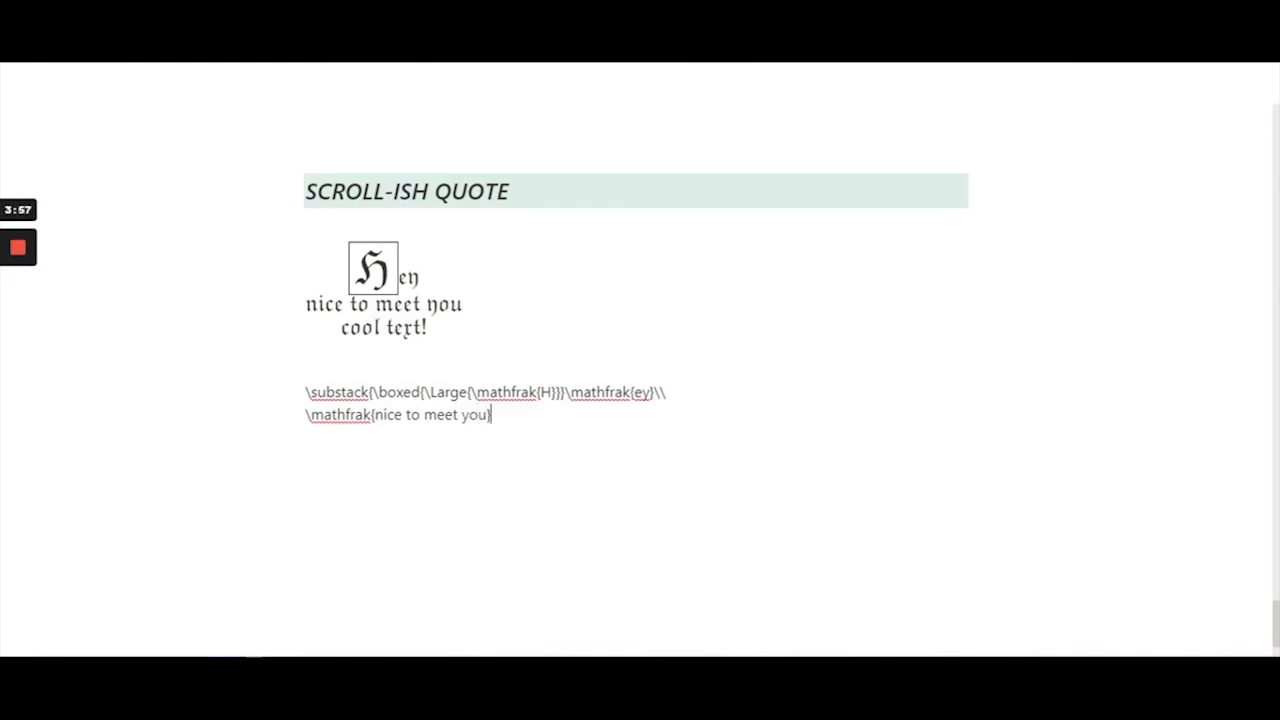
pyautogui.write('\\\\')
pyautogui.press('Return')
pyautogui.write('\\mathfrak{cool')
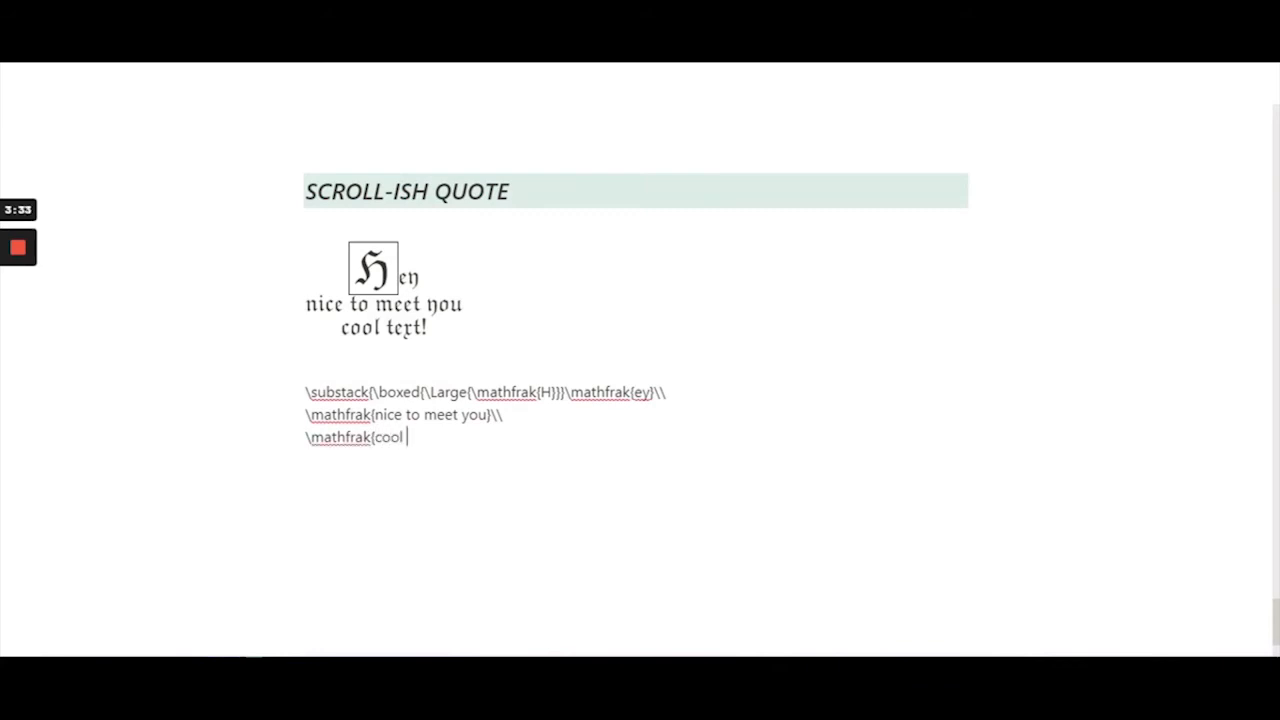
pyautogui.write(' text}')
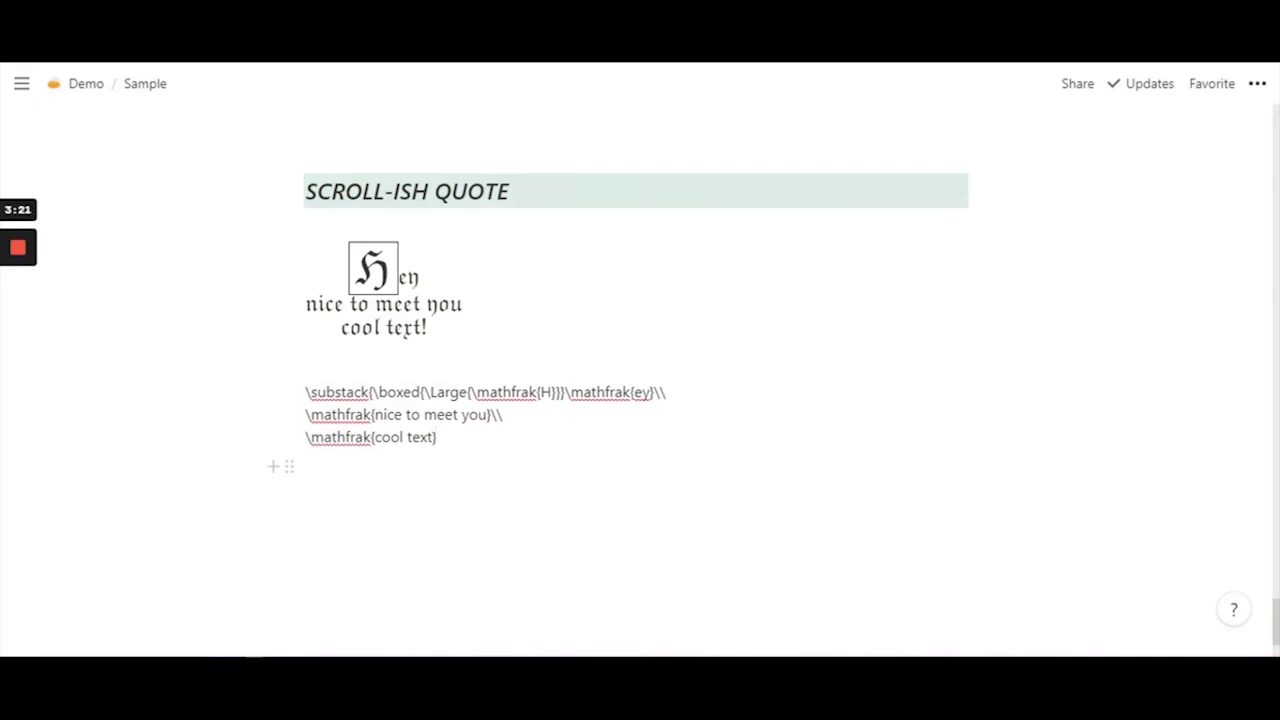
# Examine the second formula line and the bracketed text of each \mathfrak command, checking which opening brace still needs closing
pyautogui.moveTo(305, 414); pyautogui.dragTo(503, 414)
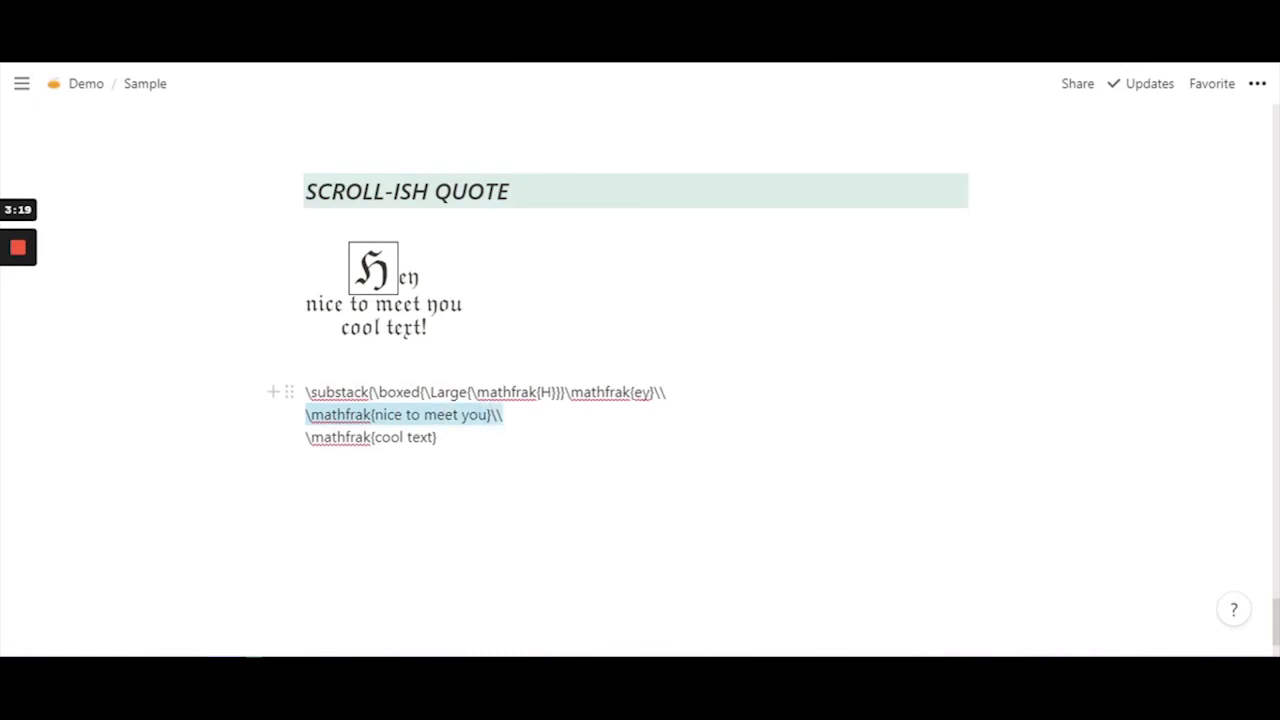
pyautogui.click(350, 466)
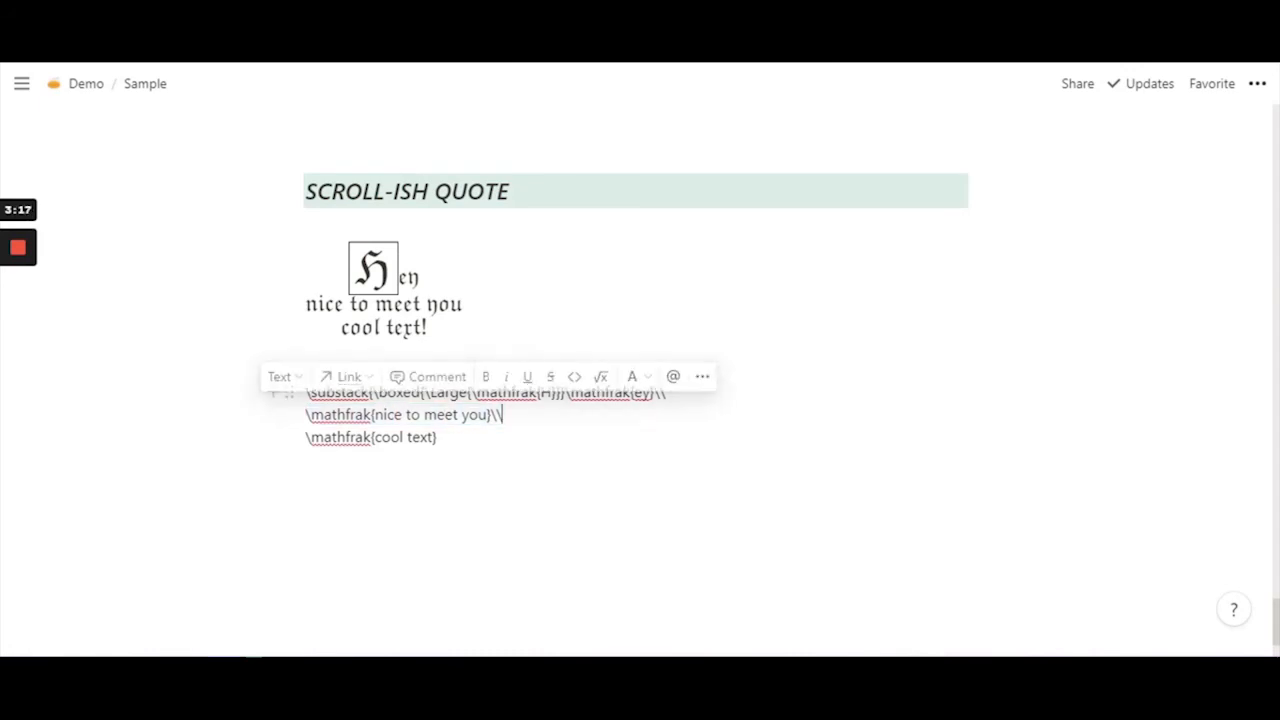
pyautogui.click(437, 437)
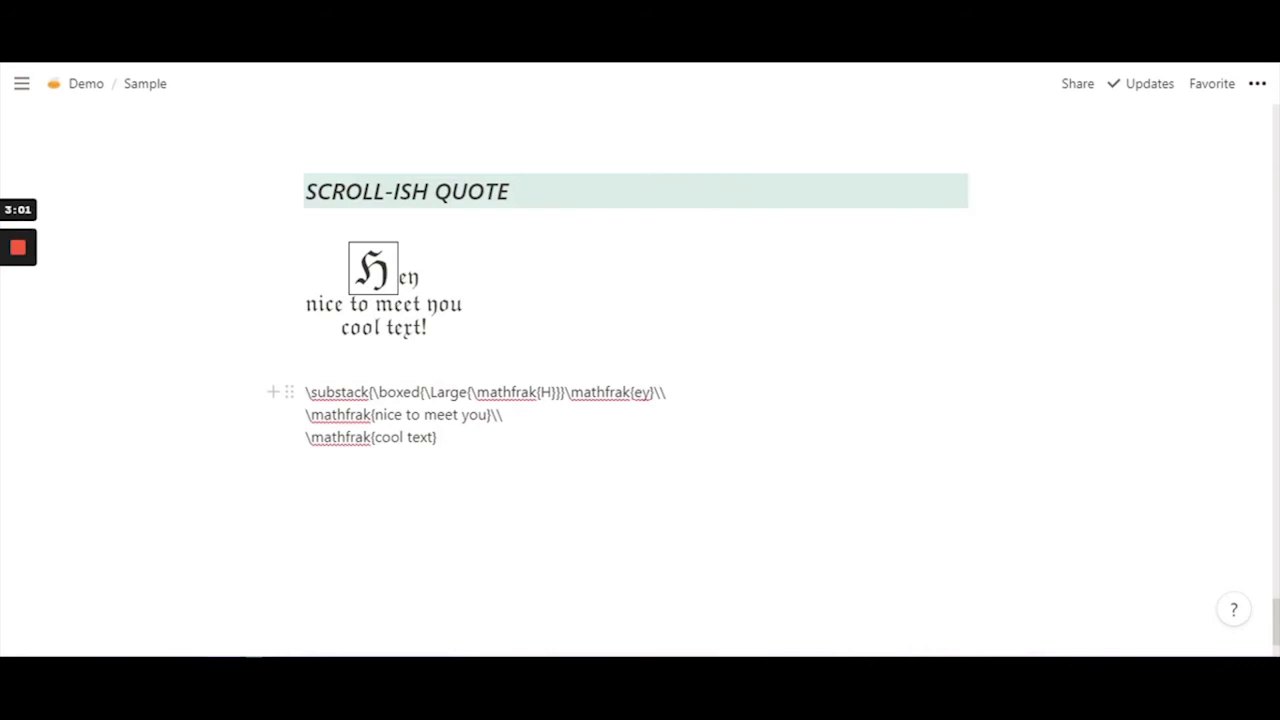
pyautogui.hotkey('shift', 'Left')
pyautogui.hotkey('shift', 'Left')
pyautogui.hotkey('shift', 'Left')
pyautogui.hotkey('shift', 'Left')
pyautogui.hotkey('shift', 'Left')
pyautogui.hotkey('shift', 'Left')
pyautogui.hotkey('shift', 'Left')
pyautogui.hotkey('shift', 'Left')
pyautogui.hotkey('shift', 'Left')
pyautogui.hotkey('shift', 'Left')
pyautogui.hotkey('shift', 'Left')
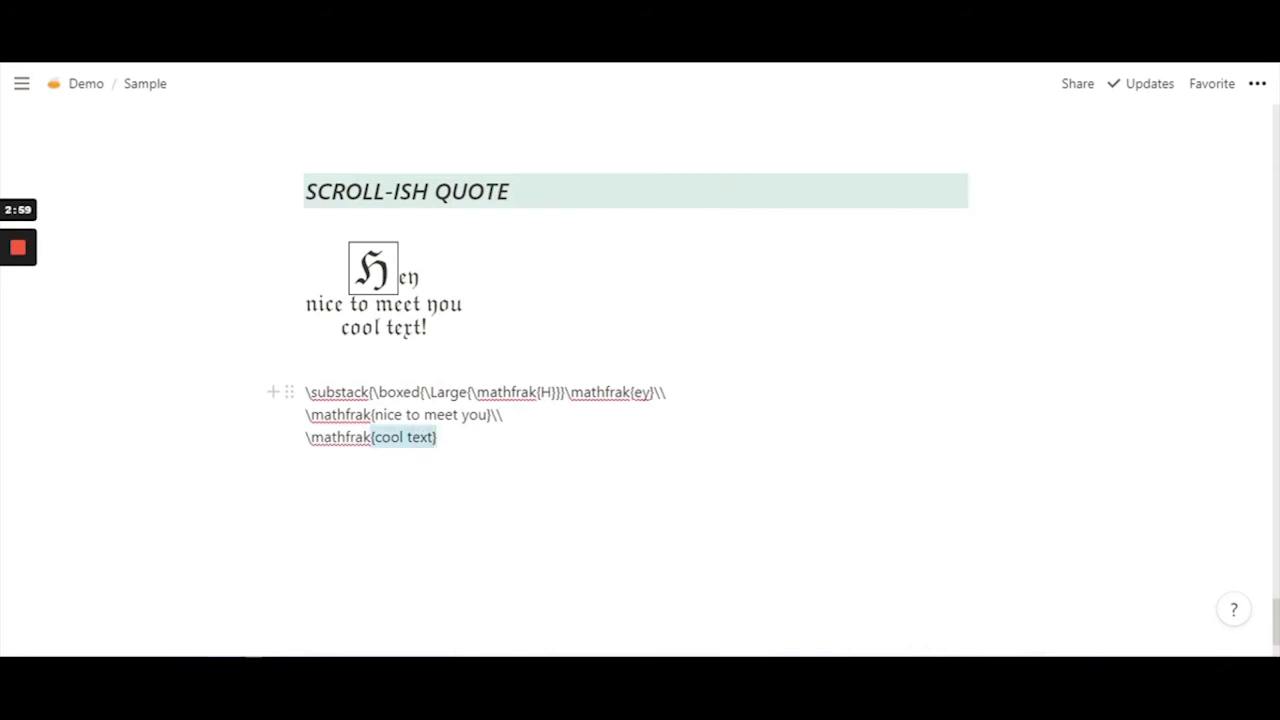
pyautogui.press('Up')
pyautogui.press('End')
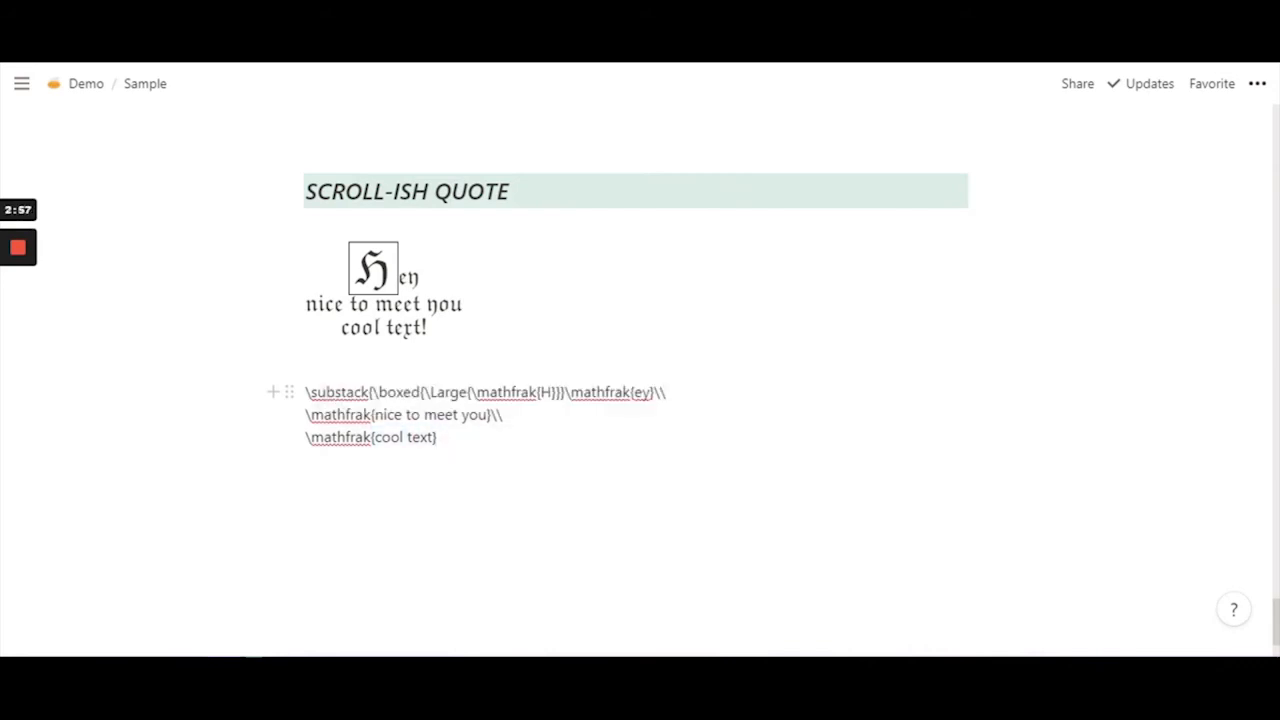
pyautogui.hotkey('shift', 'Left')
pyautogui.hotkey('shift', 'Left')
pyautogui.hotkey('shift', 'Left')
pyautogui.hotkey('shift', 'Left')
pyautogui.hotkey('shift', 'Left')
pyautogui.hotkey('shift', 'Left')
pyautogui.hotkey('shift', 'Left')
pyautogui.hotkey('shift', 'Left')
pyautogui.hotkey('shift', 'Left')
pyautogui.hotkey('shift', 'Left')
pyautogui.hotkey('shift', 'Left')
pyautogui.hotkey('shift', 'Left')
pyautogui.hotkey('shift', 'Left')
pyautogui.hotkey('shift', 'Left')
pyautogui.hotkey('shift', 'Left')
pyautogui.hotkey('shift', 'Left')
pyautogui.hotkey('shift', 'Left')
pyautogui.hotkey('shift', 'Left')
pyautogui.hotkey('shift', 'Left')
pyautogui.hotkey('shift', 'Left')
pyautogui.press('Up')
pyautogui.hotkey('shift', 'Right')
pyautogui.hotkey('shift', 'Right')
pyautogui.hotkey('shift', 'Right')
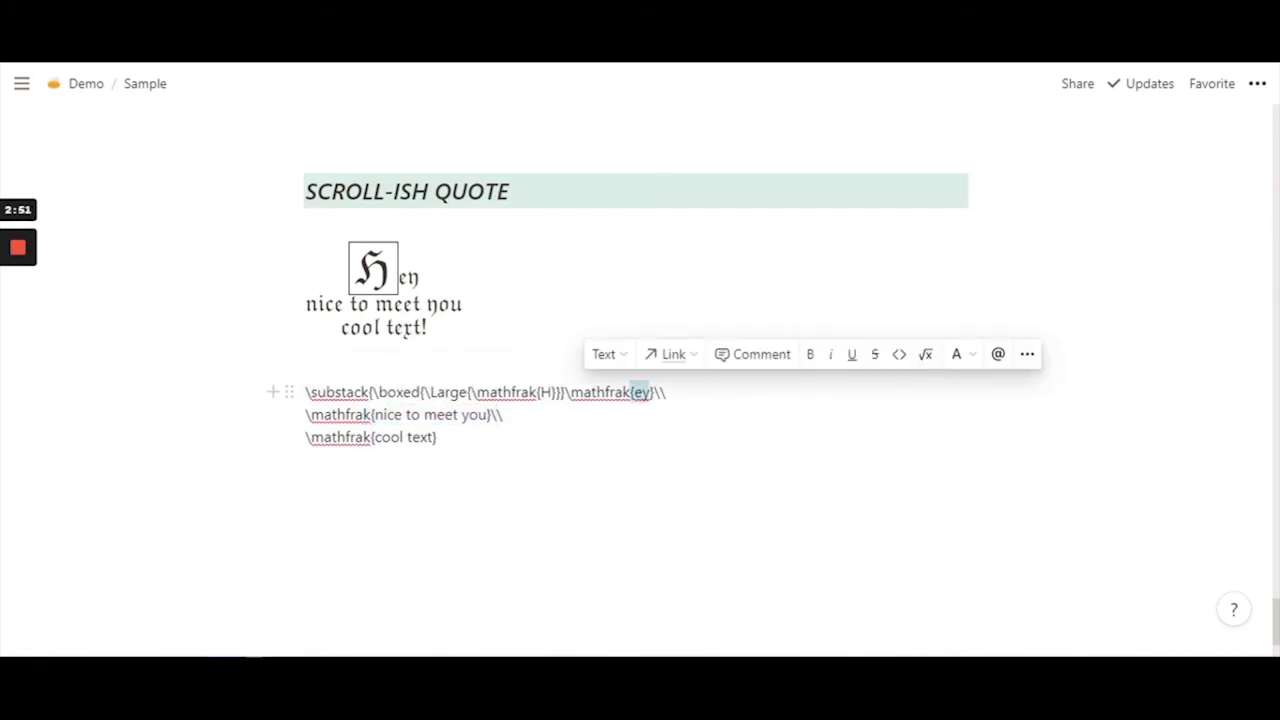
pyautogui.click(370, 392)
# Close the \substack group with a final closing brace after the last line, and add a separate paragraph reading Hello below the formula
pyautogui.click(438, 437)
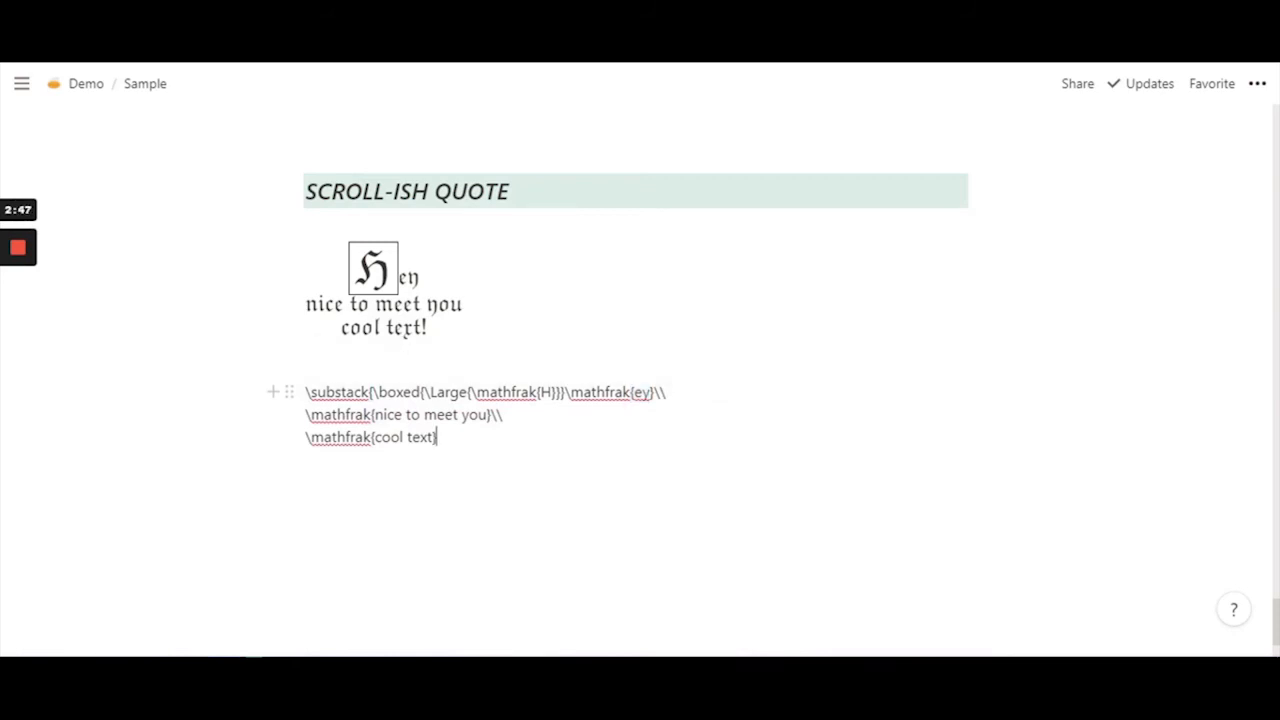
pyautogui.write('}')
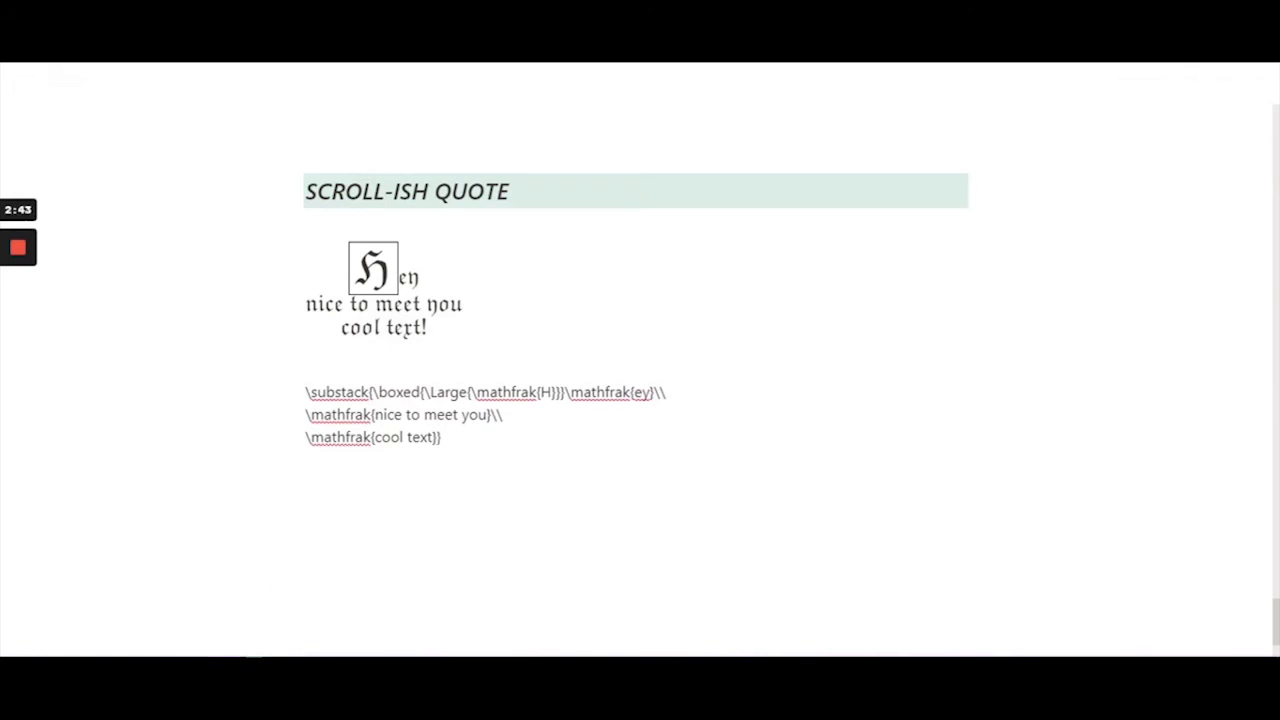
pyautogui.press('Return')
pyautogui.press('Return')
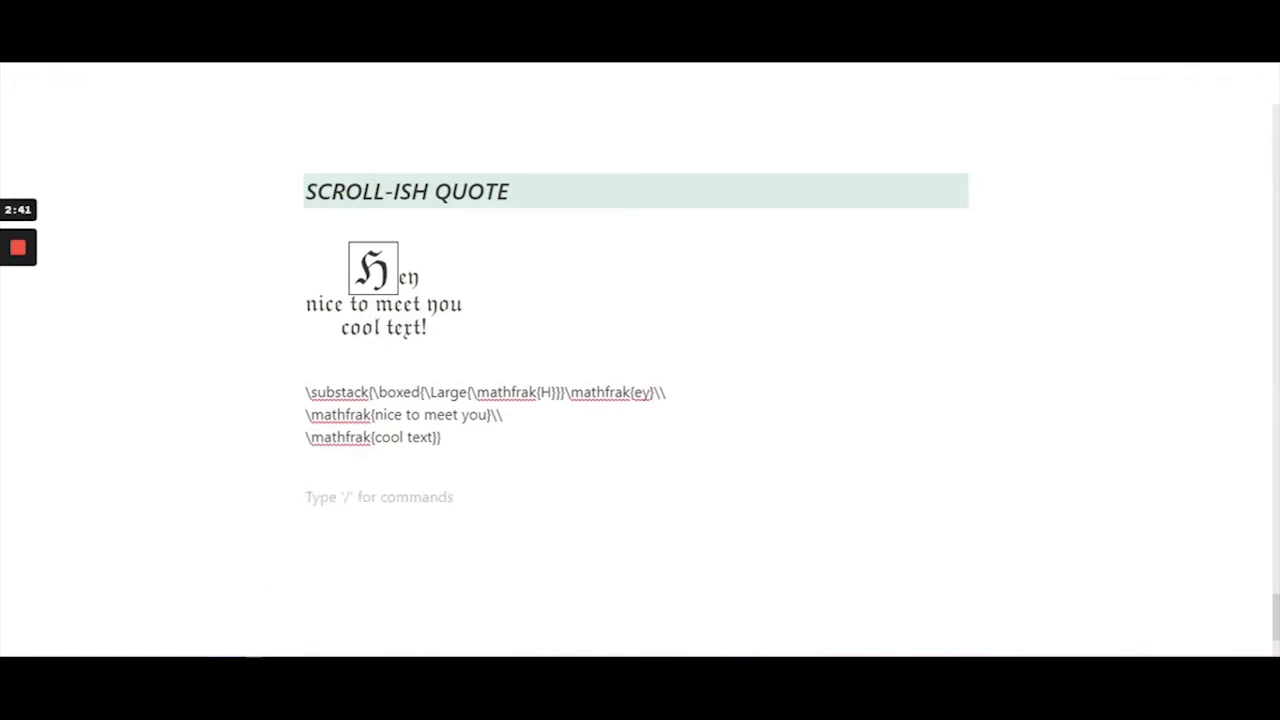
pyautogui.write('Hello')
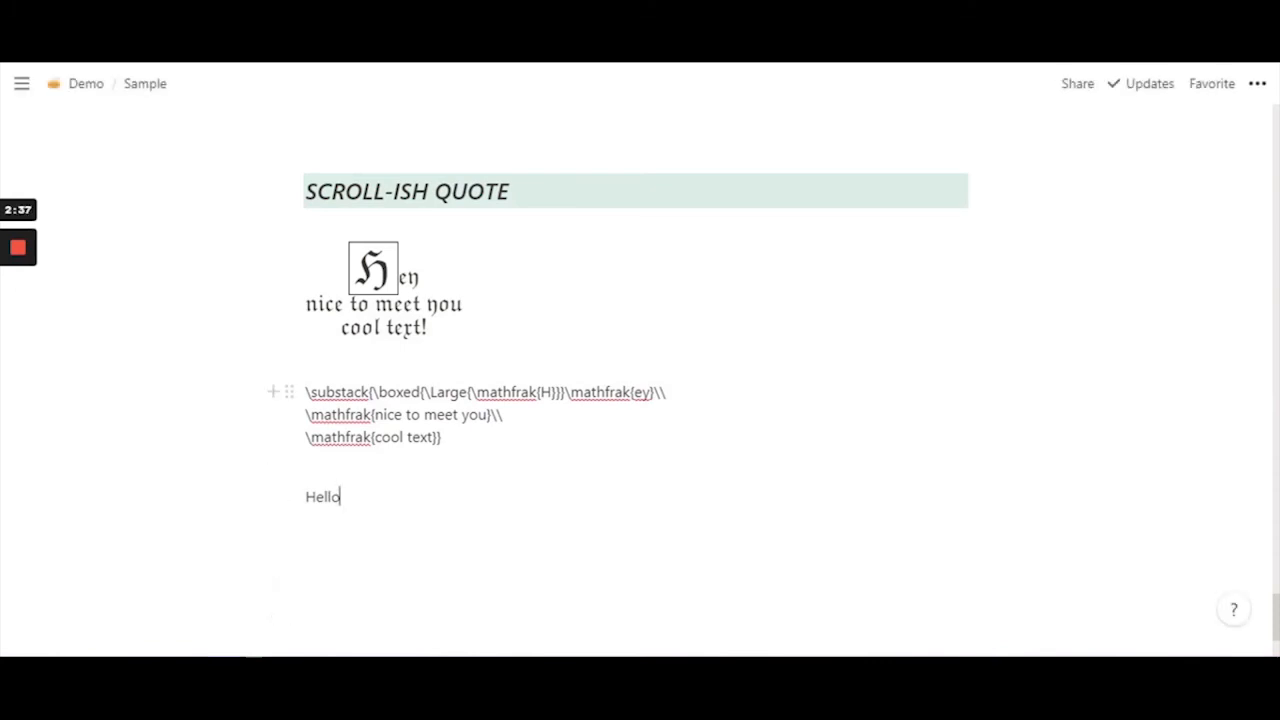
# Copy the complete three-line formula and convert the word Hello into an inline equation containing it
pyautogui.moveTo(305, 392); pyautogui.dragTo(951, 432)
pyautogui.hotkey('ctrl', 'c')
pyautogui.click(320, 466)
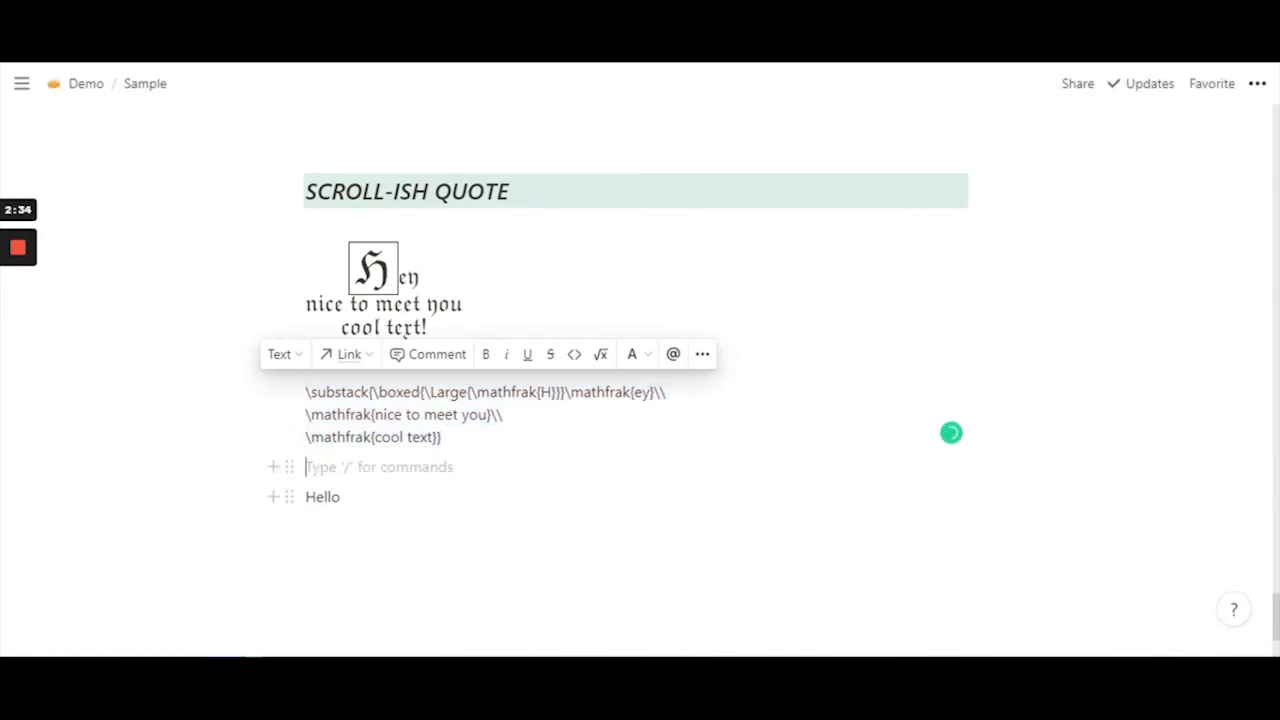
pyautogui.doubleClick(330, 496)
pyautogui.click(604, 460)
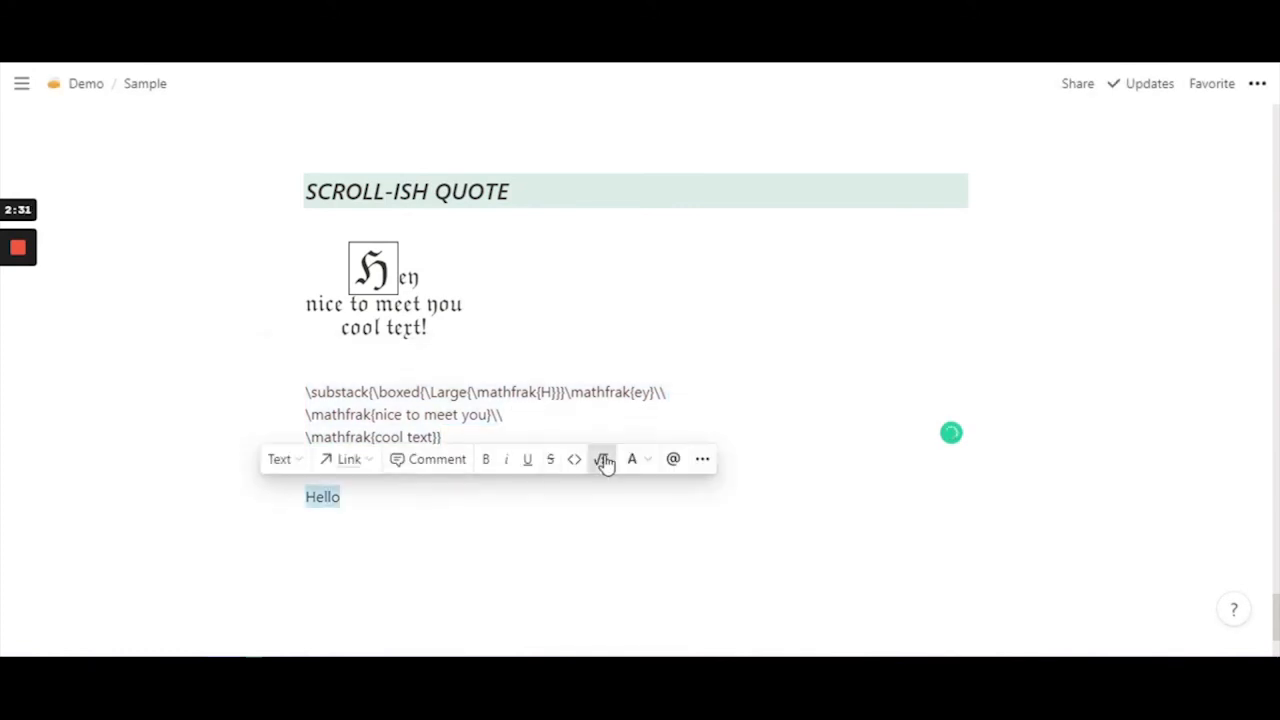
pyautogui.hotkey('ctrl', 'v')
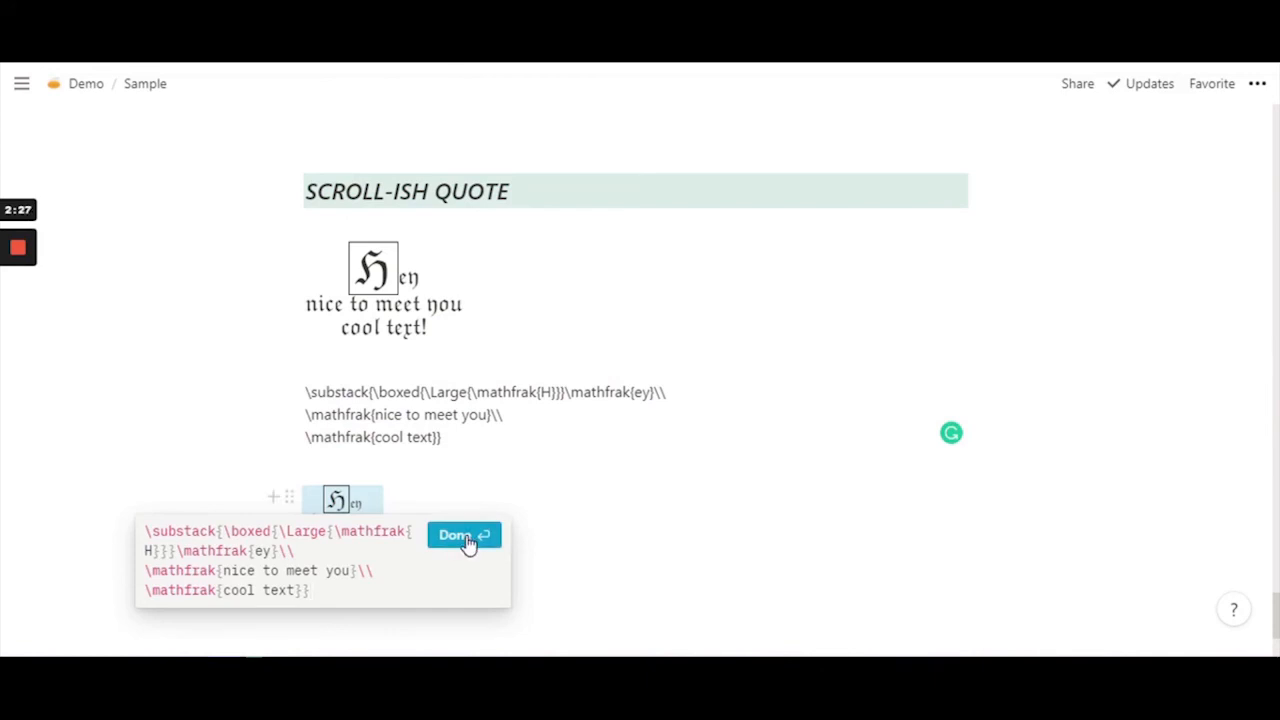
pyautogui.click(466, 537)
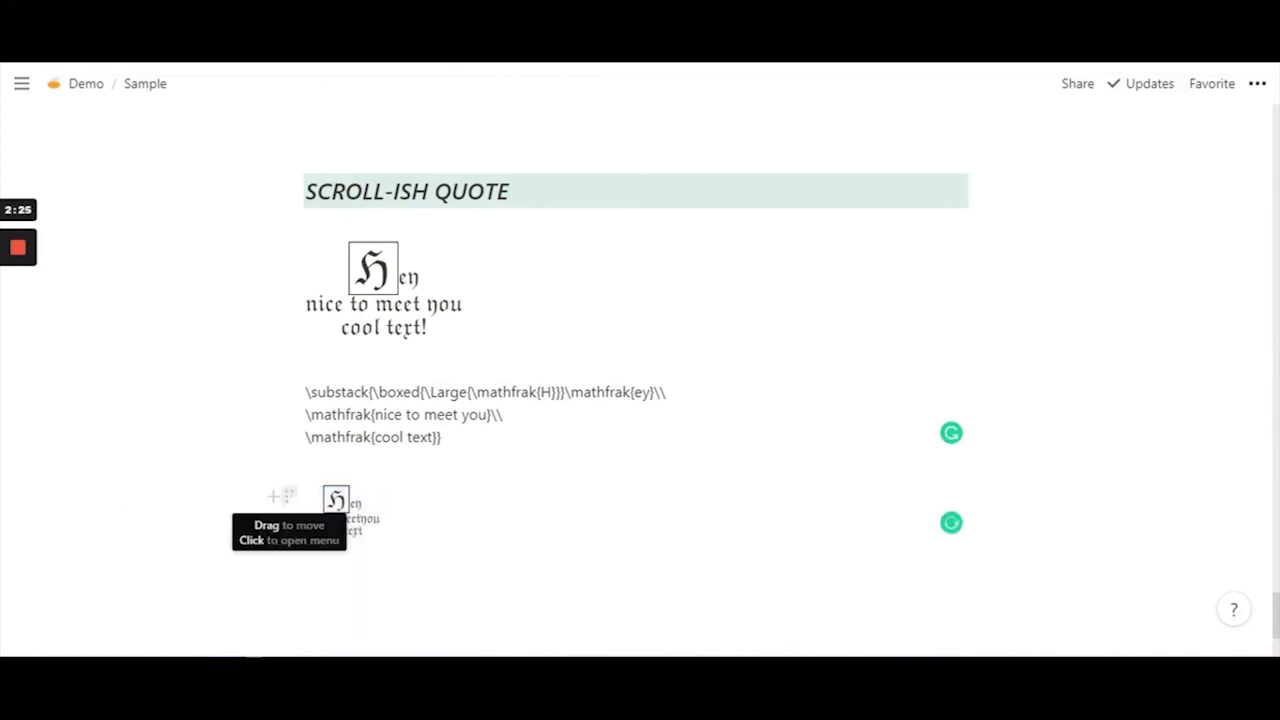
# Turn the block containing the new equation into a Heading 2
pyautogui.click(288, 497)
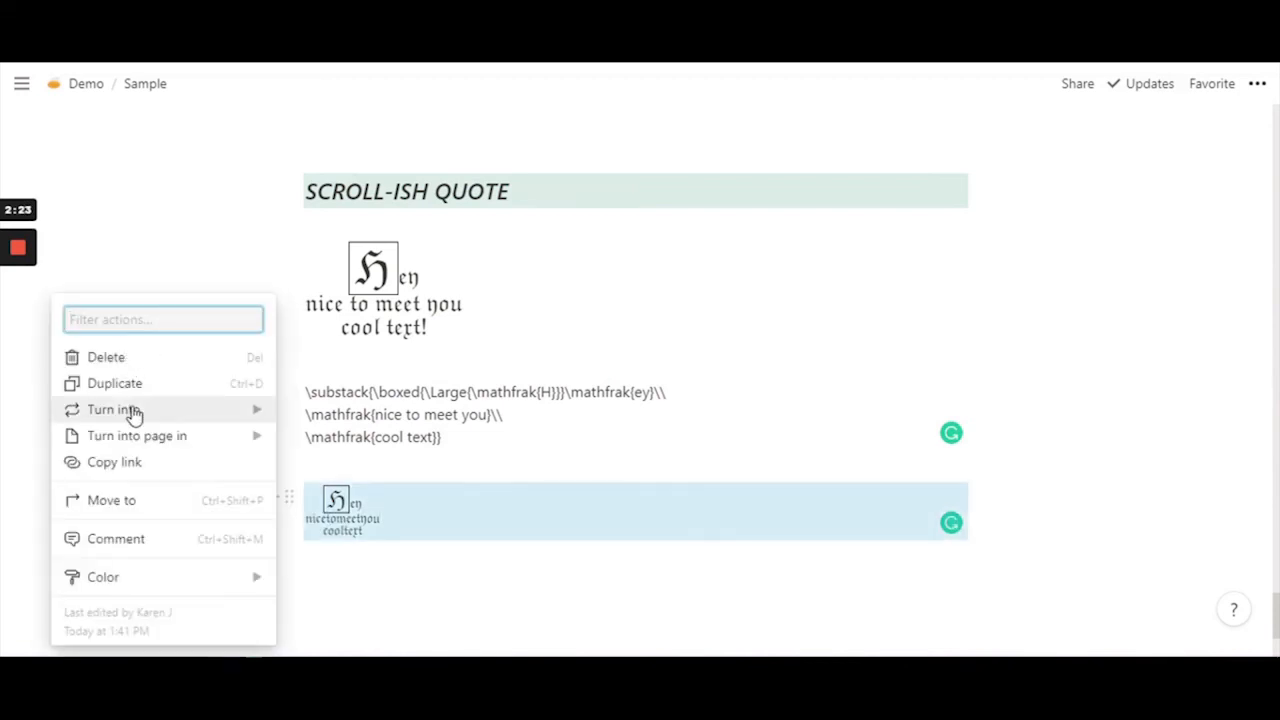
pyautogui.moveTo(157, 418)
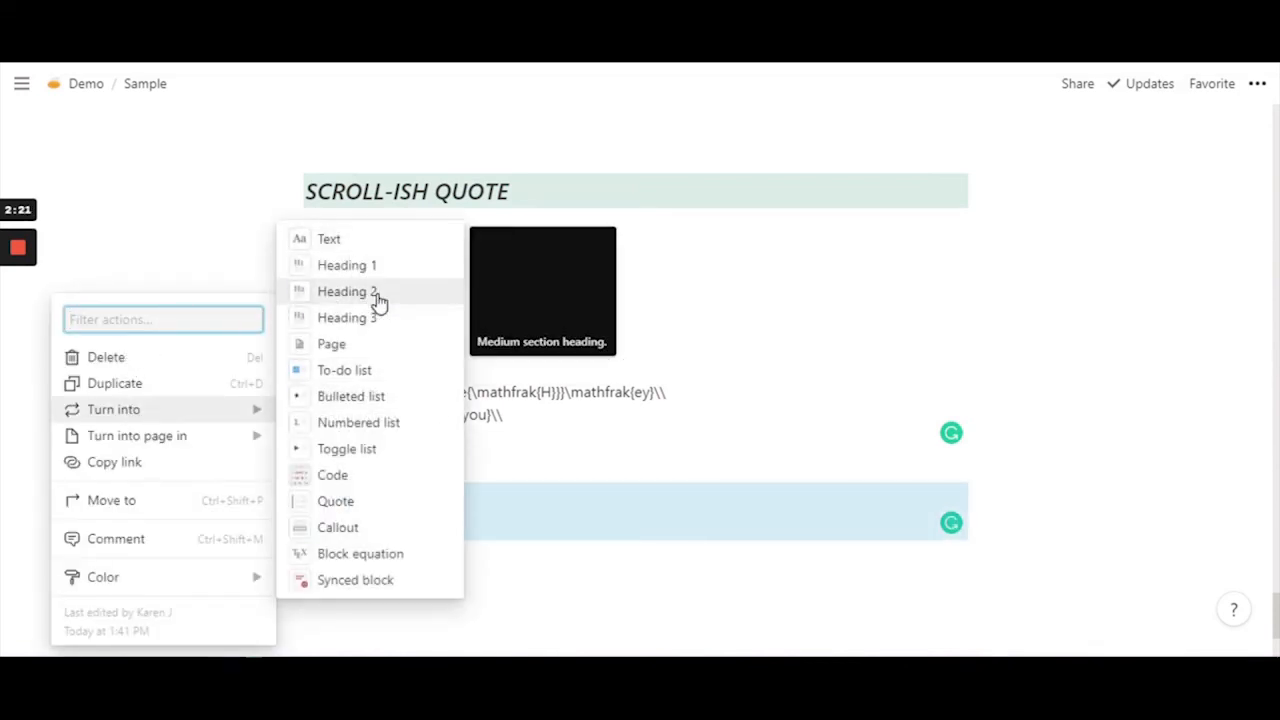
pyautogui.click(347, 291)
pyautogui.scroll(-2, 380, 300)
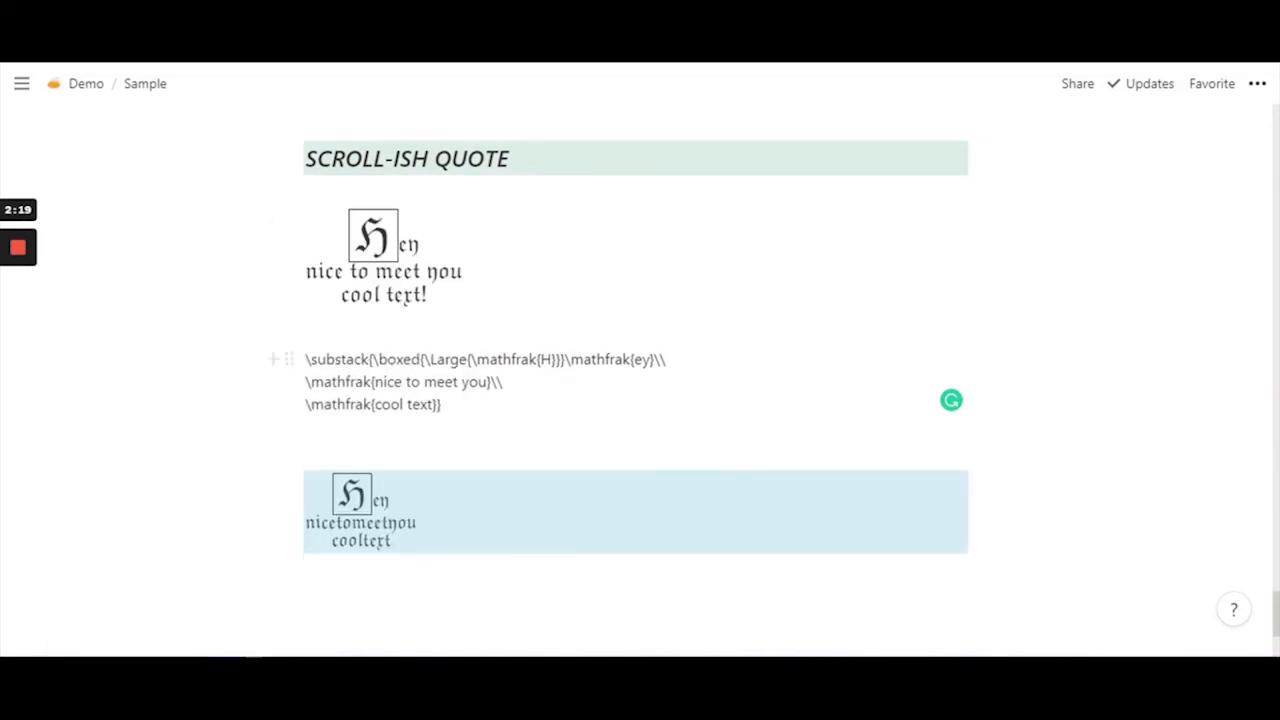
# Turn the equation's block into a Heading 1 and deselect it
pyautogui.click(288, 332)
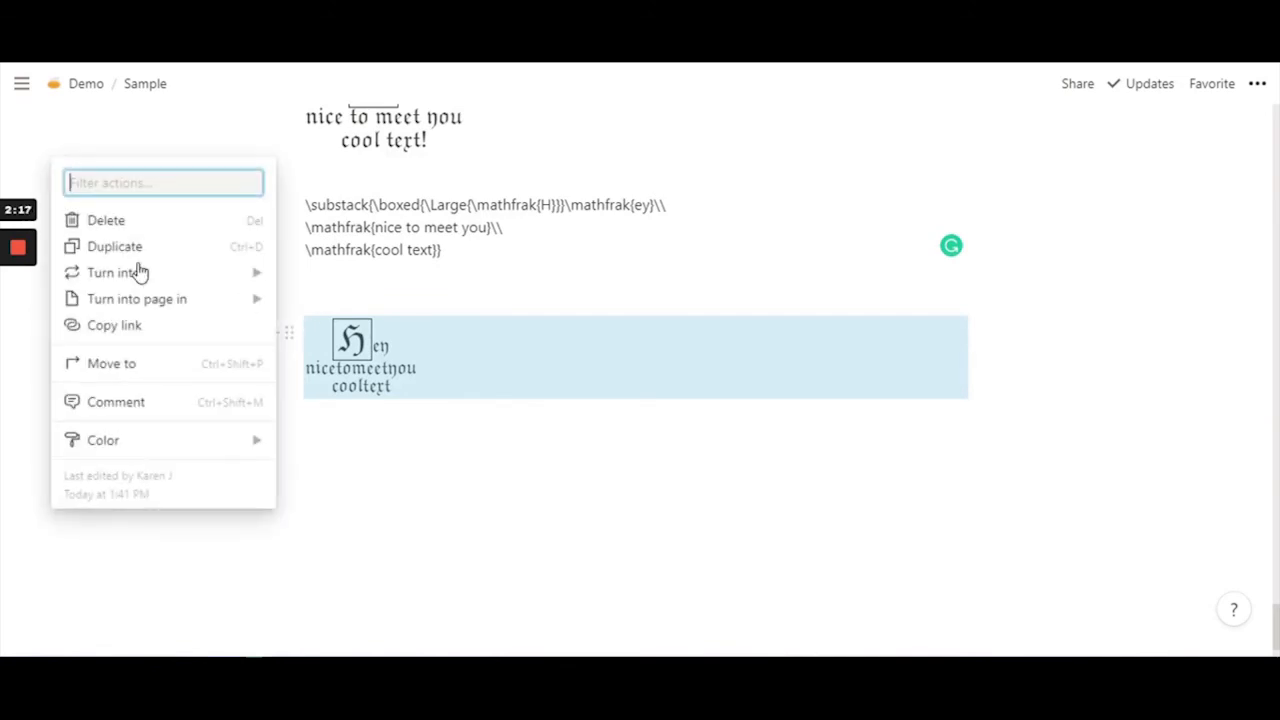
pyautogui.moveTo(150, 273)
pyautogui.press('Escape')
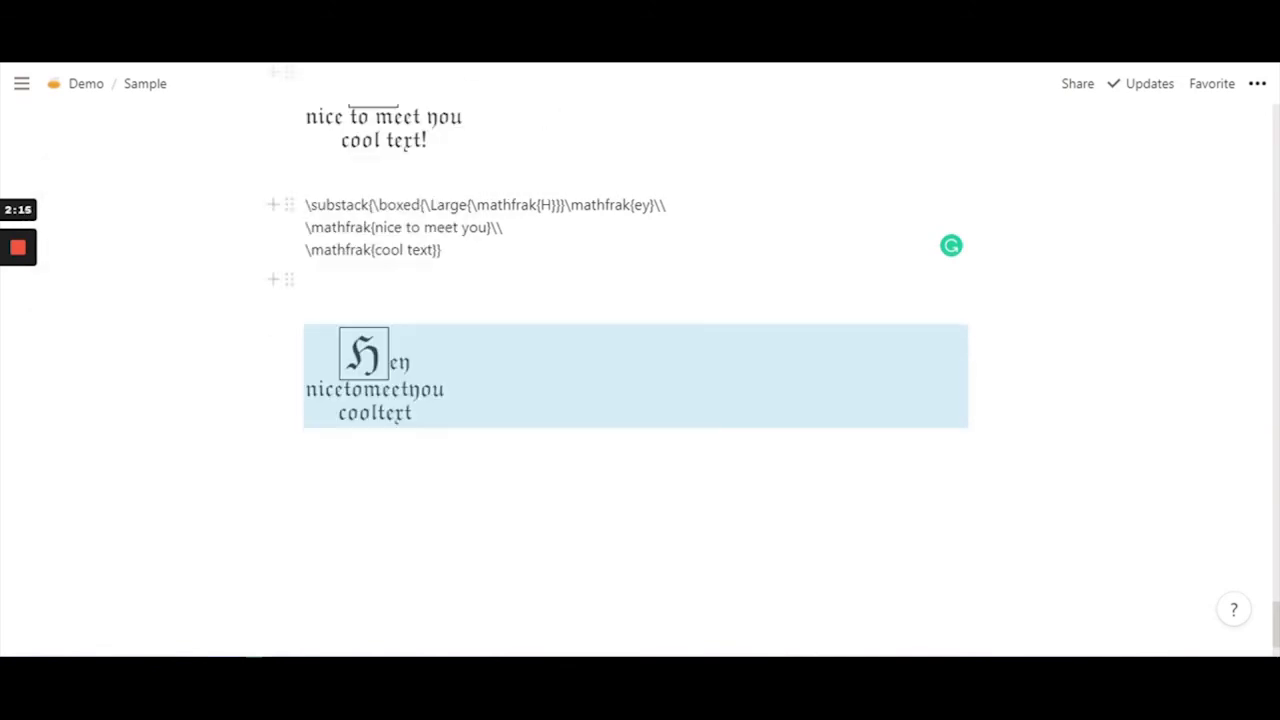
pyautogui.click(306, 477)
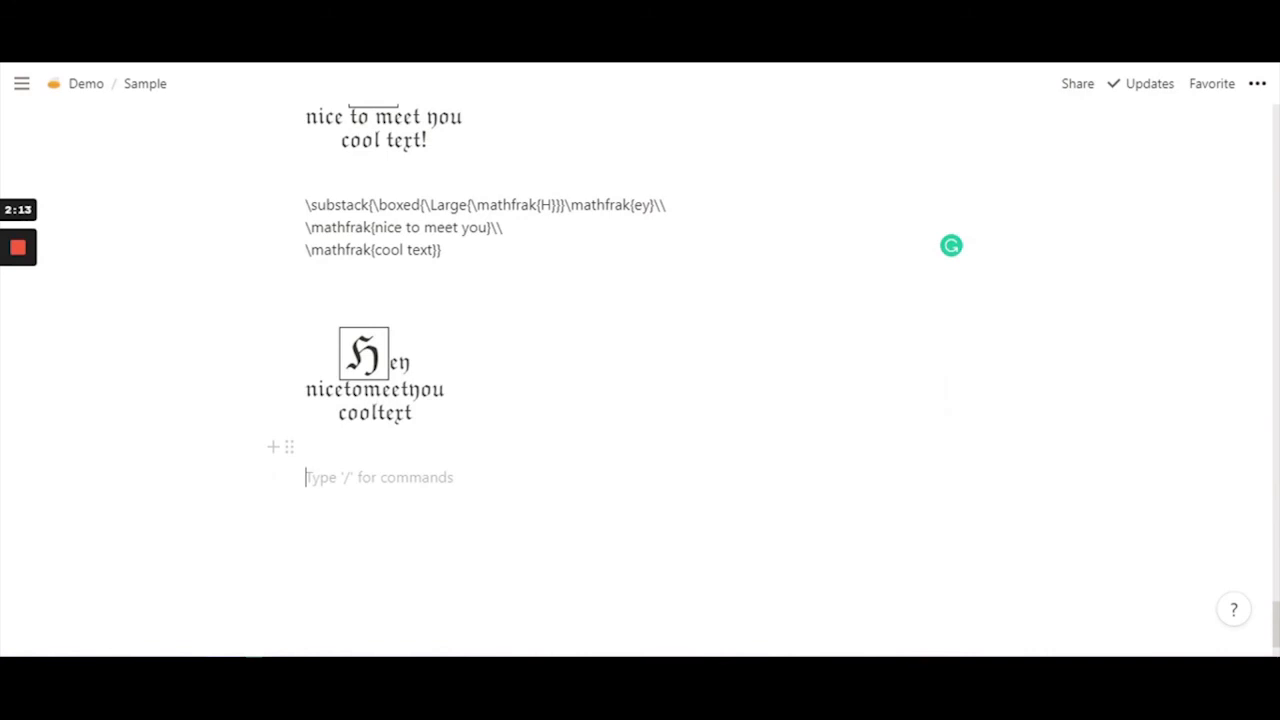
# Open the lower scroll quote equation for editing and insert a backslash directly after nice to force a space
pyautogui.scroll(2, 494, 322)
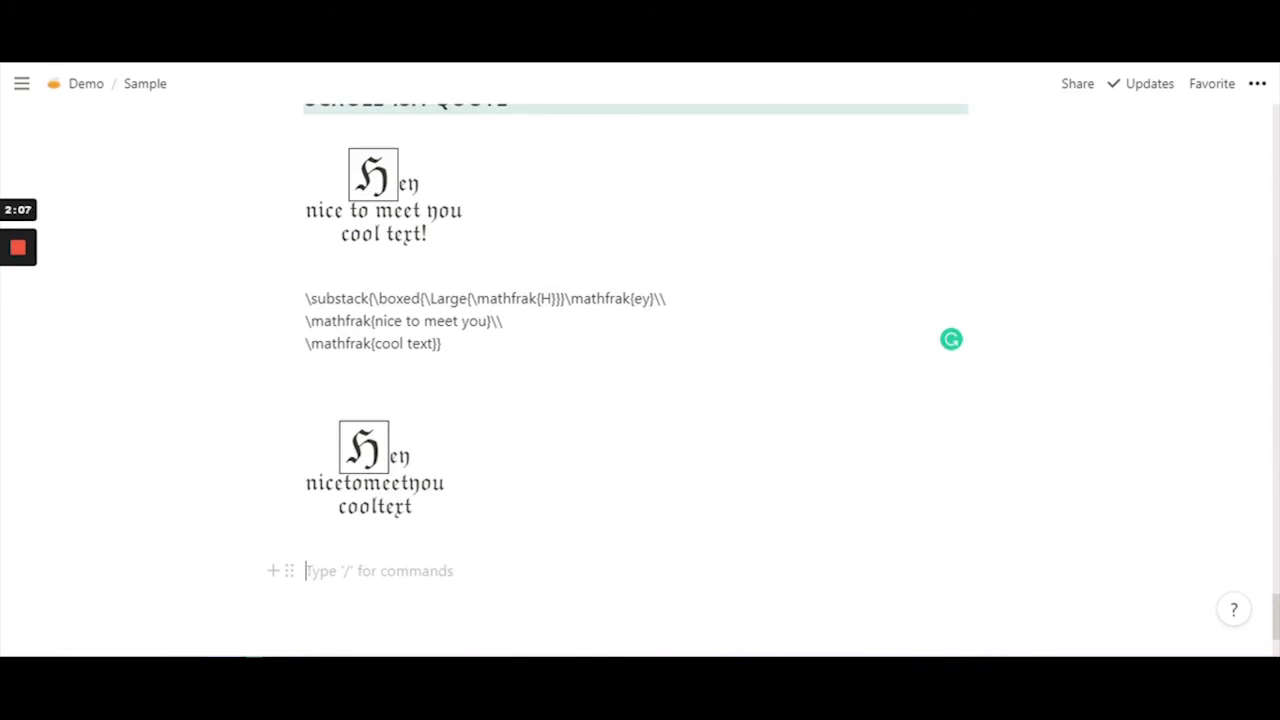
pyautogui.scroll(2, 636, 383)
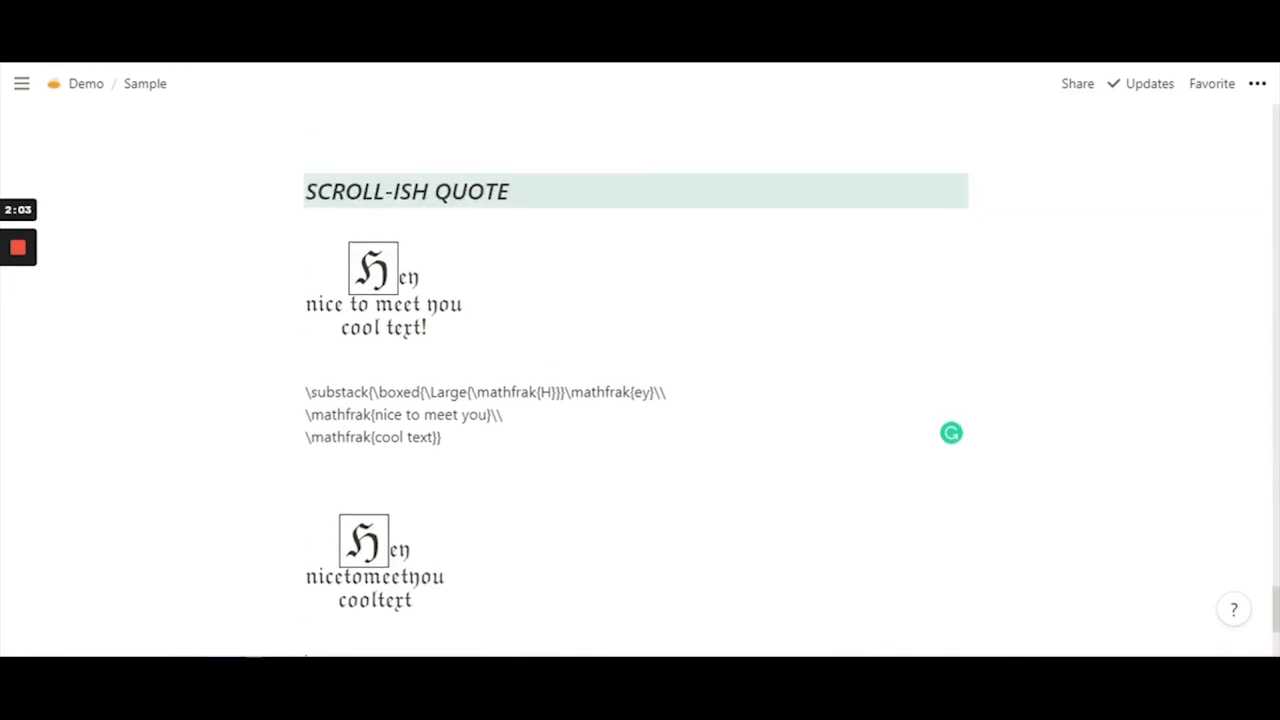
pyautogui.click(375, 560)
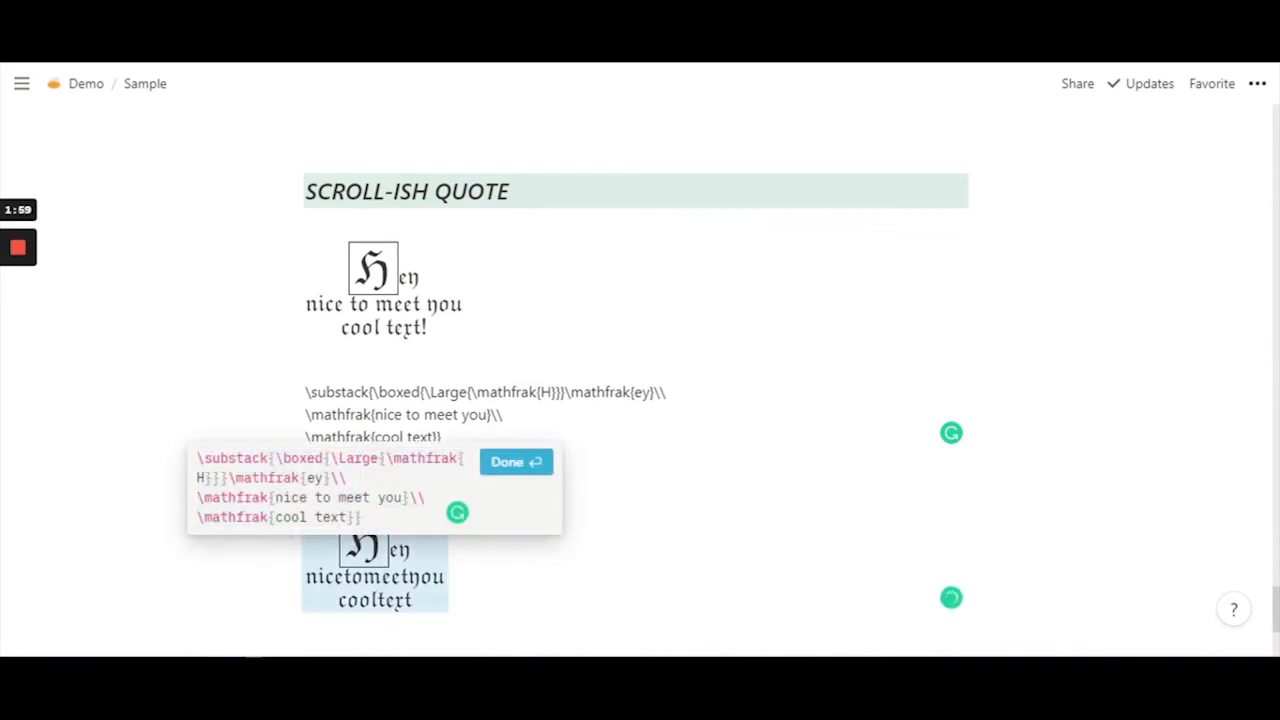
pyautogui.click(311, 497)
pyautogui.write('\\')
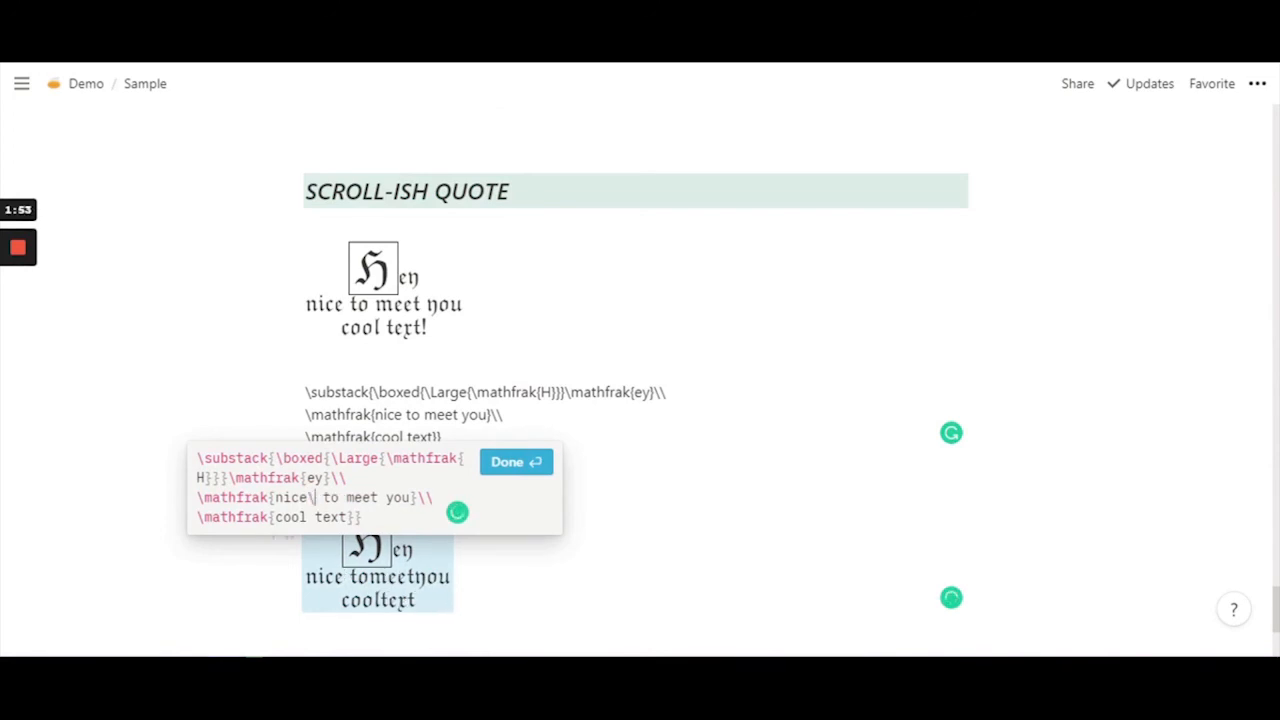
pyautogui.press('BackSpace')
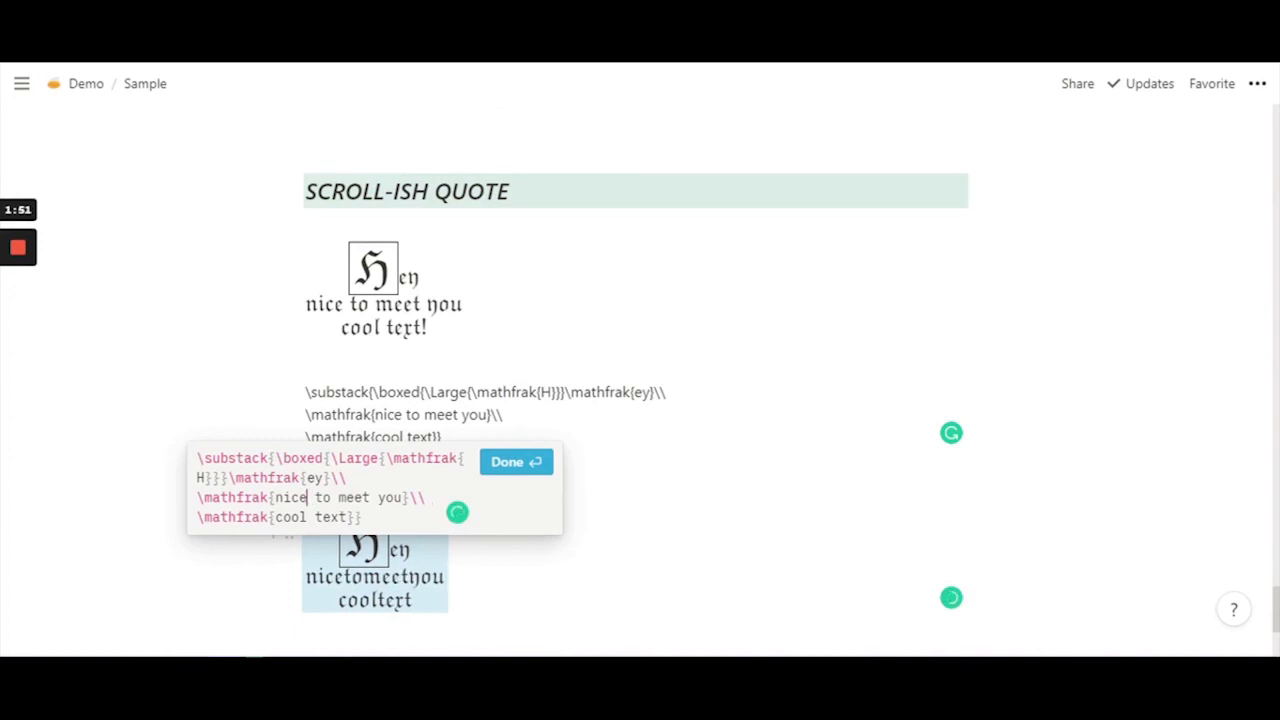
pyautogui.write('\\')
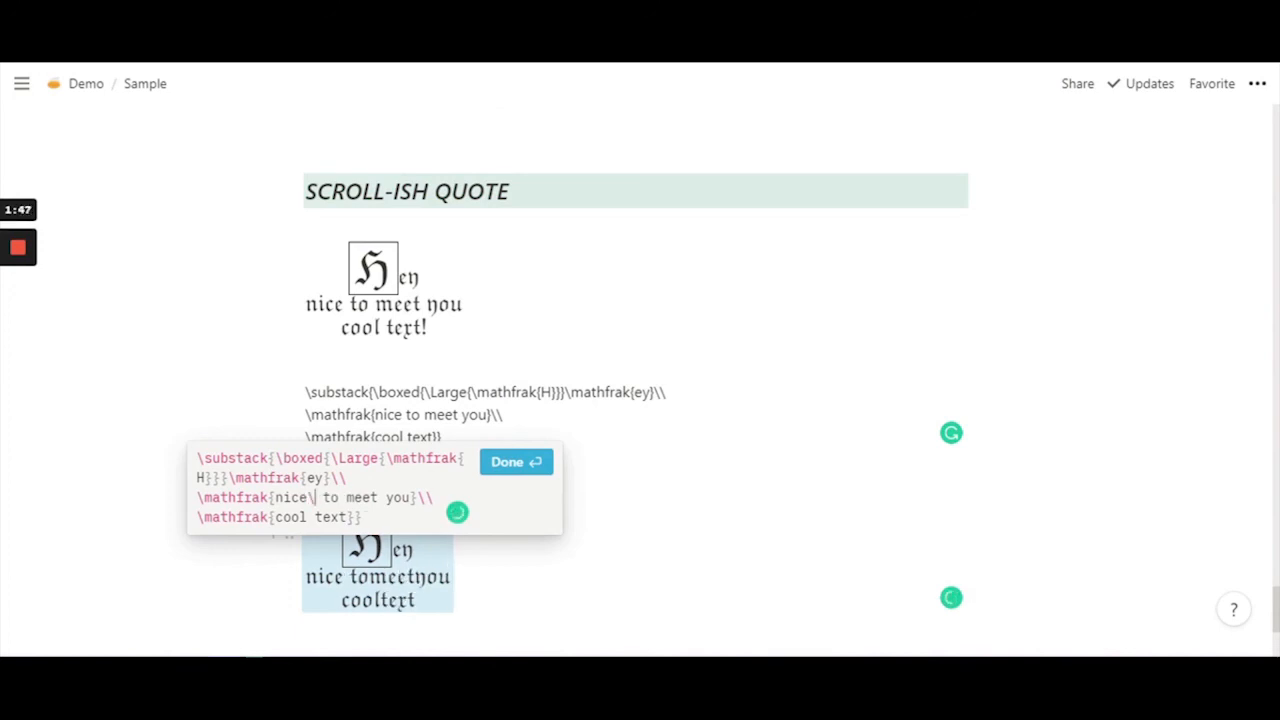
# Insert a backslash directly after to and after meet in the equation's second line to force spaces between the words
pyautogui.click(339, 497)
pyautogui.write('\\')
pyautogui.press('Right')
pyautogui.press('Right')
pyautogui.press('Right')
pyautogui.press('Right')
pyautogui.press('Right')
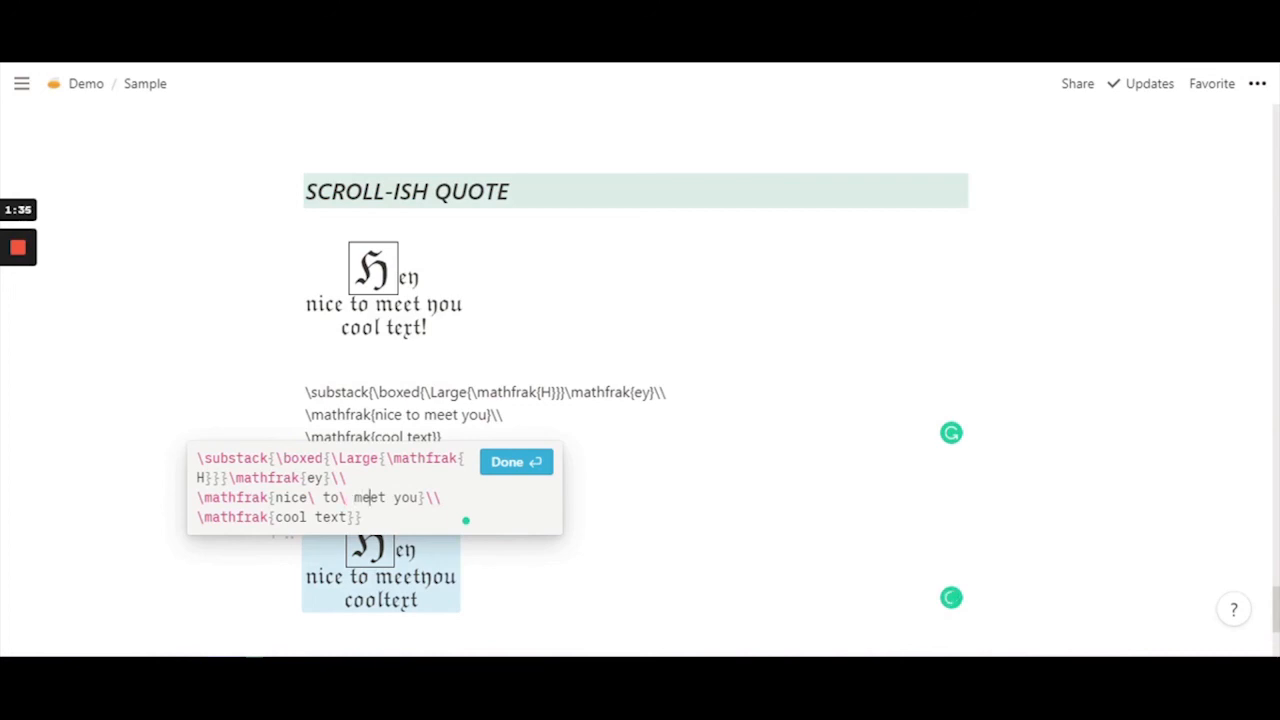
pyautogui.write('\\')
# Insert a backslash directly after cool in the equation's last line to force a space before text
pyautogui.press('Down')
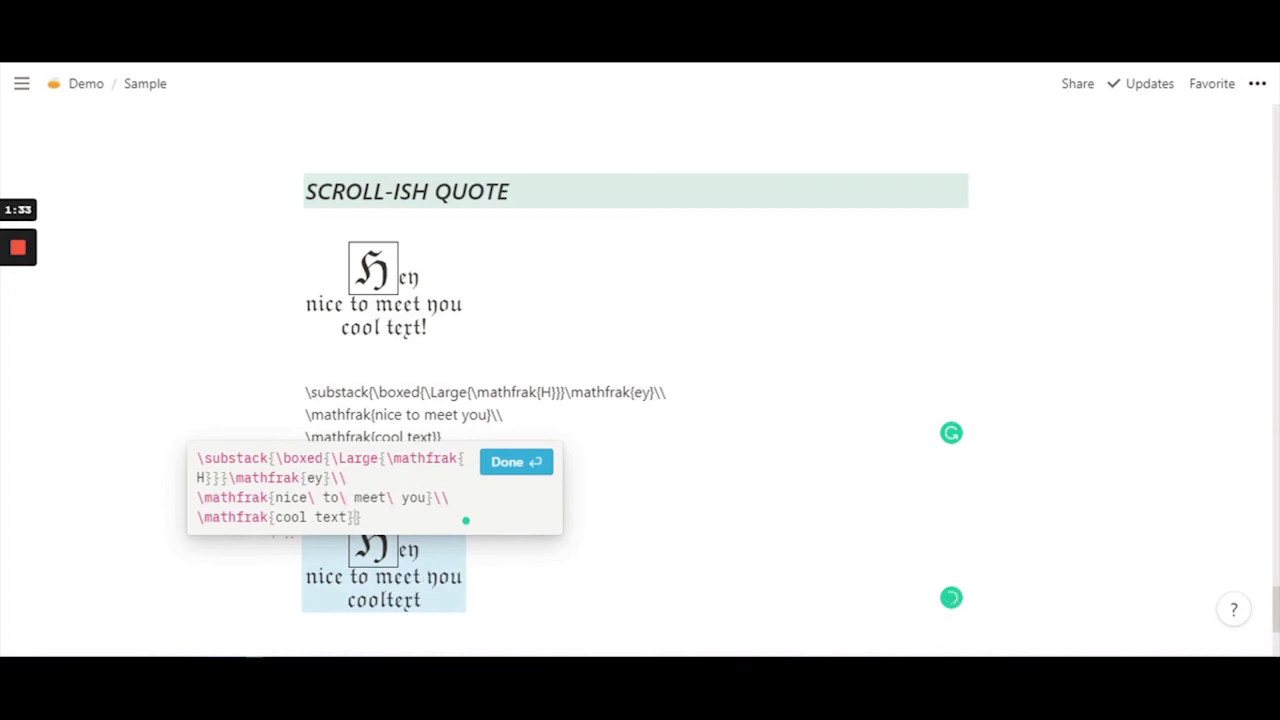
pyautogui.press('Left')
pyautogui.press('Left')
pyautogui.press('Left')
pyautogui.press('Left')
pyautogui.press('Left')
pyautogui.press('Left')
pyautogui.press('Left')
pyautogui.press('Left')
pyautogui.press('Left')
pyautogui.press('Left')
pyautogui.press('Left')
pyautogui.press('Right')
pyautogui.press('Right')
pyautogui.write('\\')
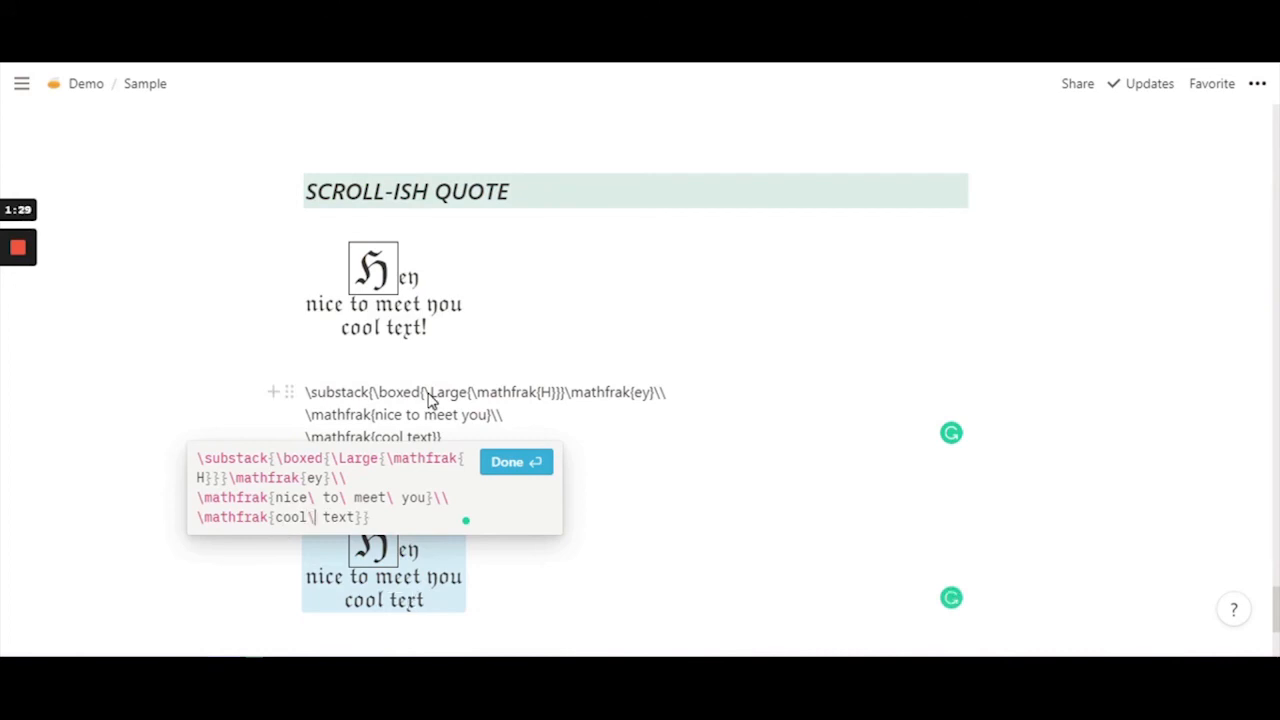
# Add an exclamation mark after text in the equation, apply the edit, and delete the blank block above the rendered quote
pyautogui.press('Right')
pyautogui.press('Right')
pyautogui.press('Right')
pyautogui.press('Right')
pyautogui.press('Right')
pyautogui.write('!')
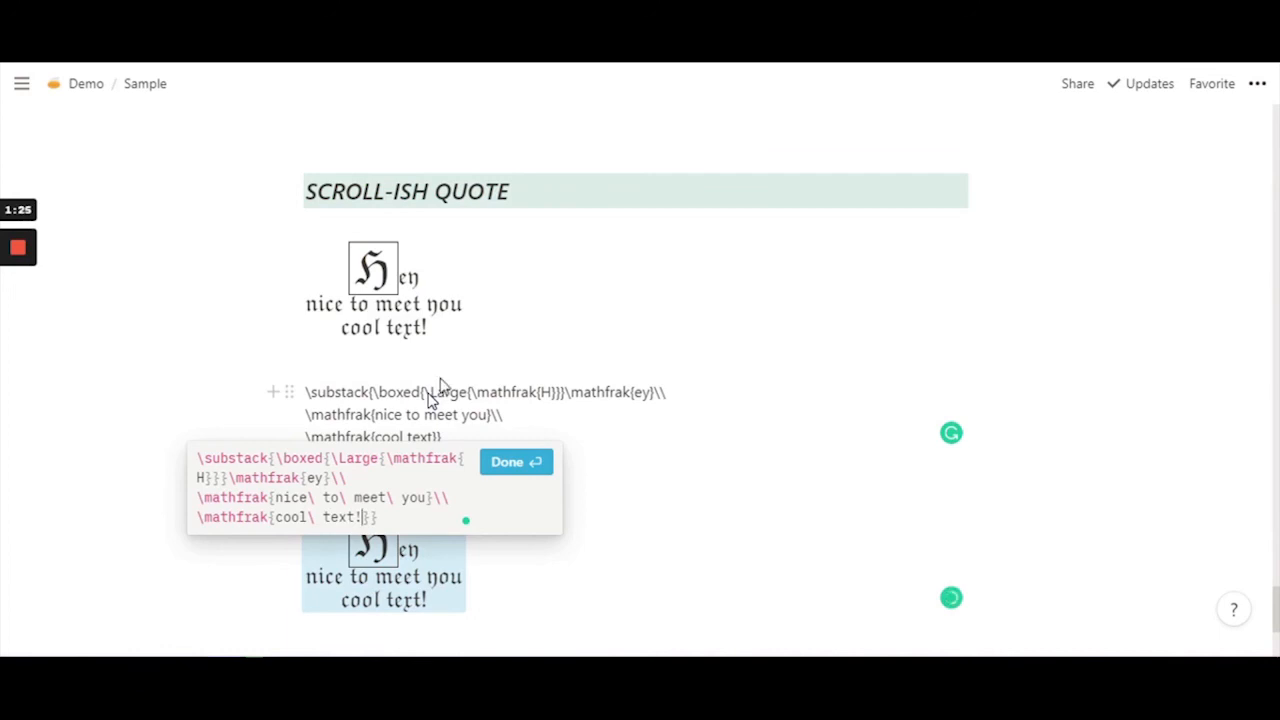
pyautogui.click(515, 470)
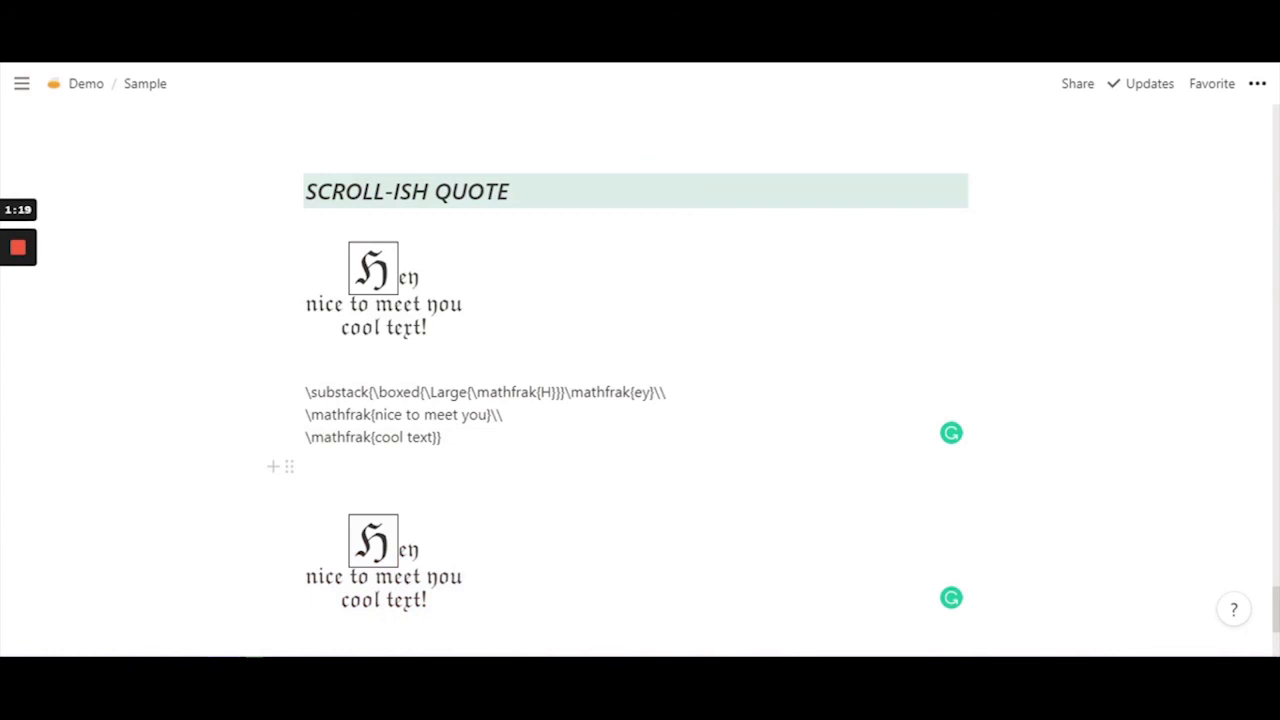
pyautogui.click(320, 467)
pyautogui.press('BackSpace')
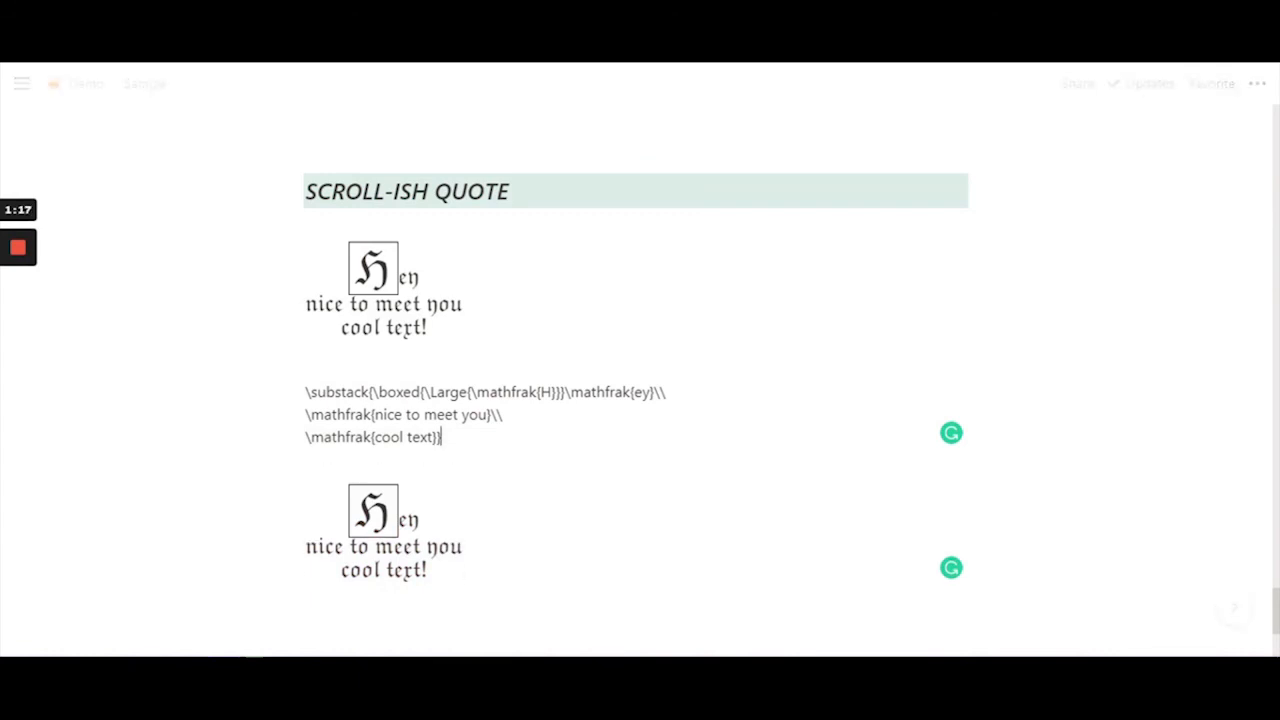